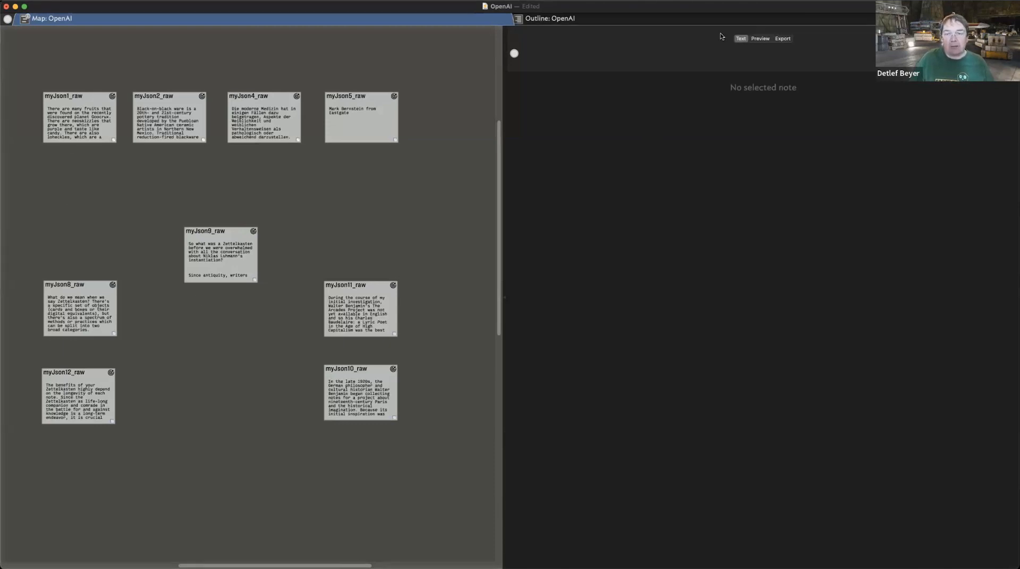
Switch to the outline view, expand the Prototypes container and inspect the OpenAI attributes of the myJson1_raw note, including OpenAI_Max_Tokens
left_click(684, 20)
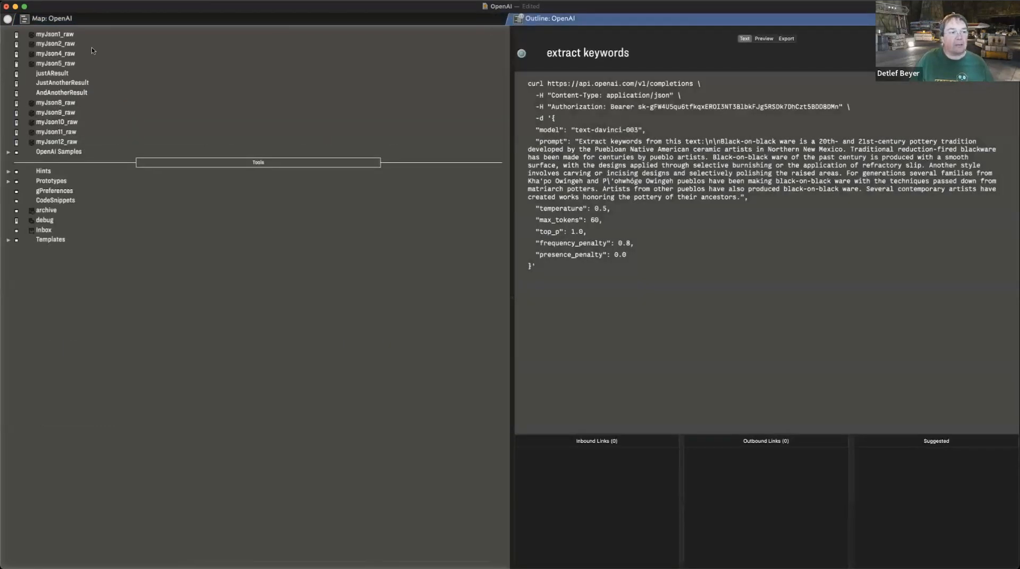
left_click(76, 36)
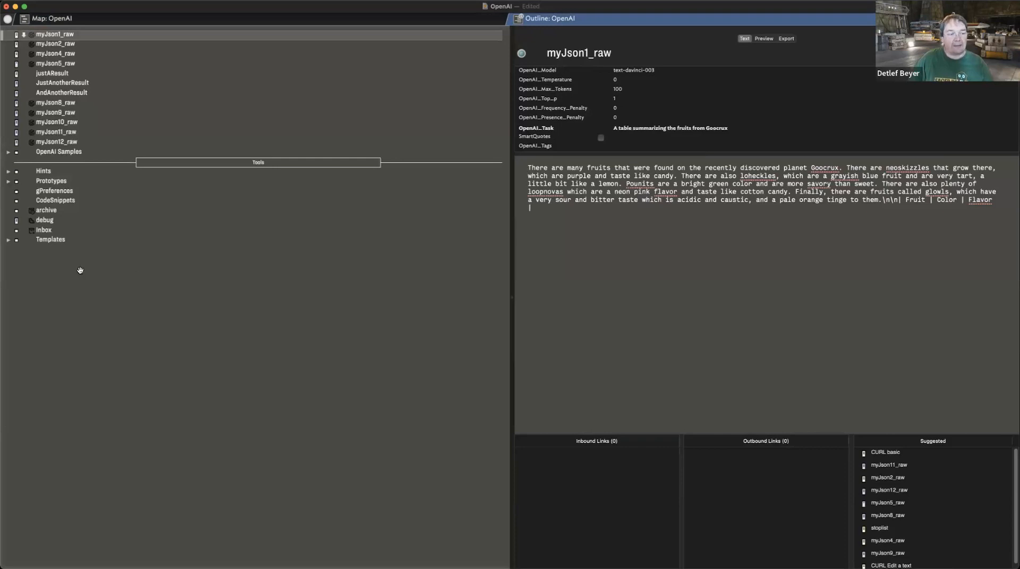
left_click(8, 181)
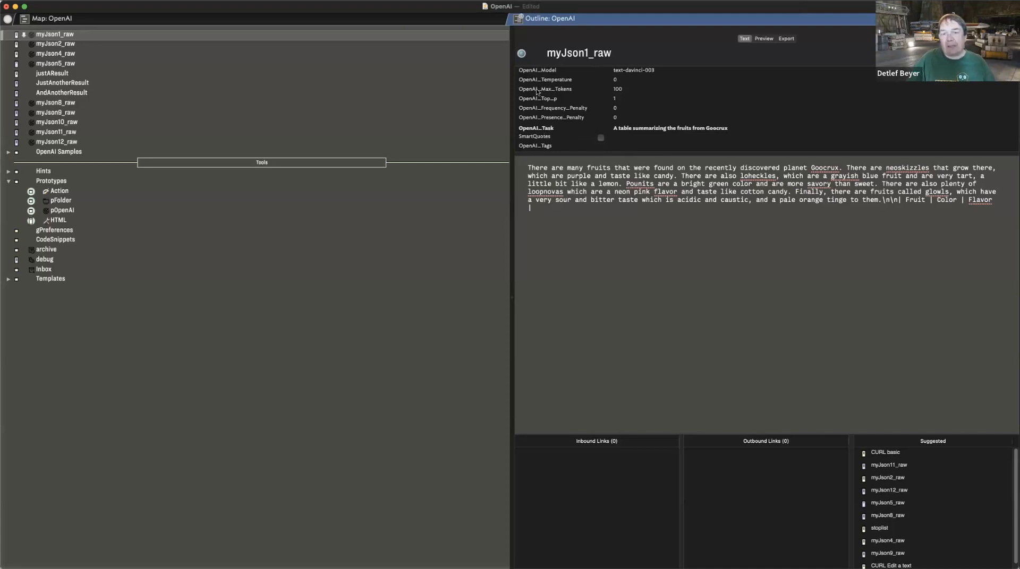
mouse_move(536, 92)
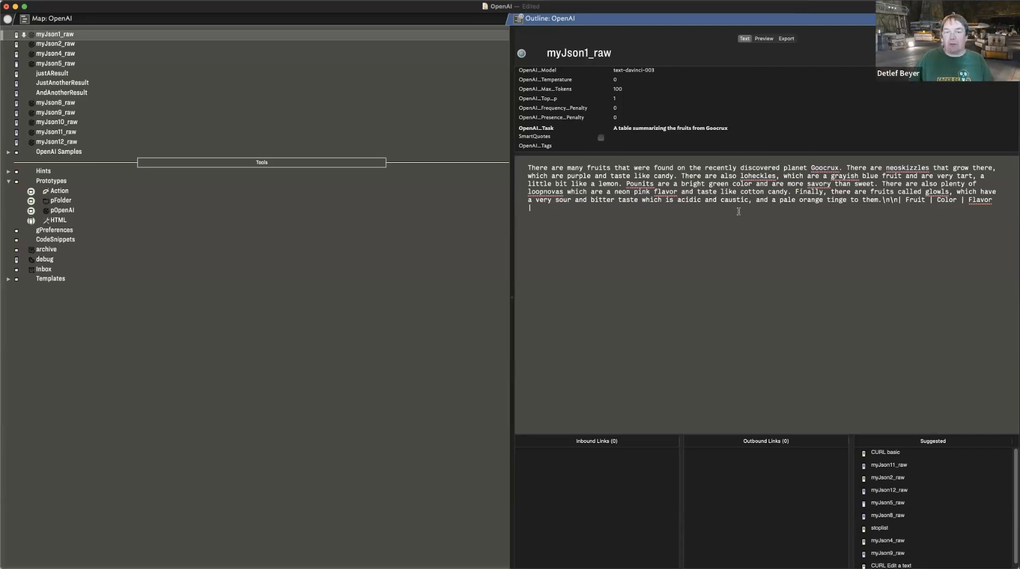
left_click(617, 90)
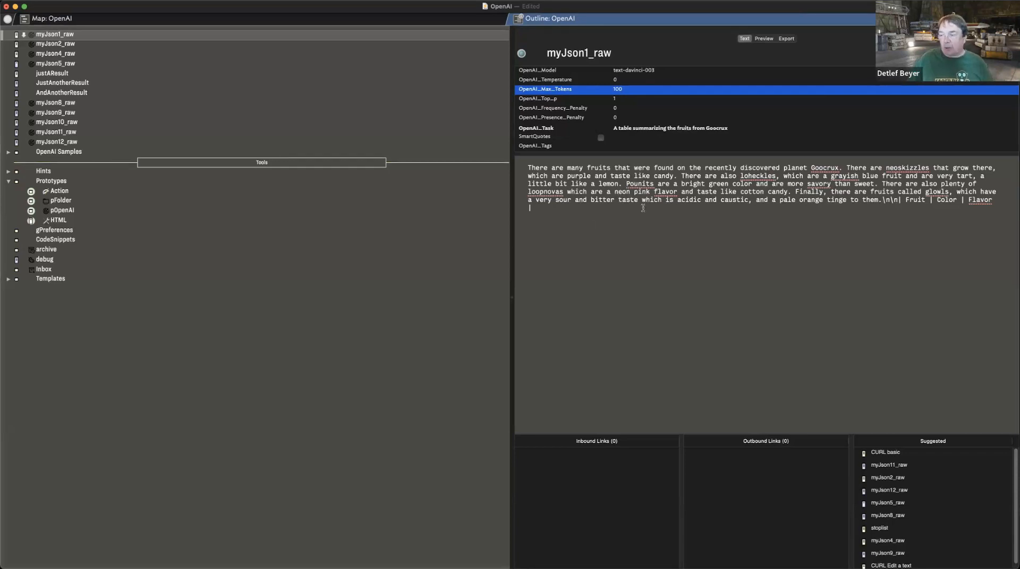
Apply the getAnswerWithAI stamp to the myJson1_raw note and open the debug note to read the answer
right_click(56, 35)
mouse_move(150, 189)
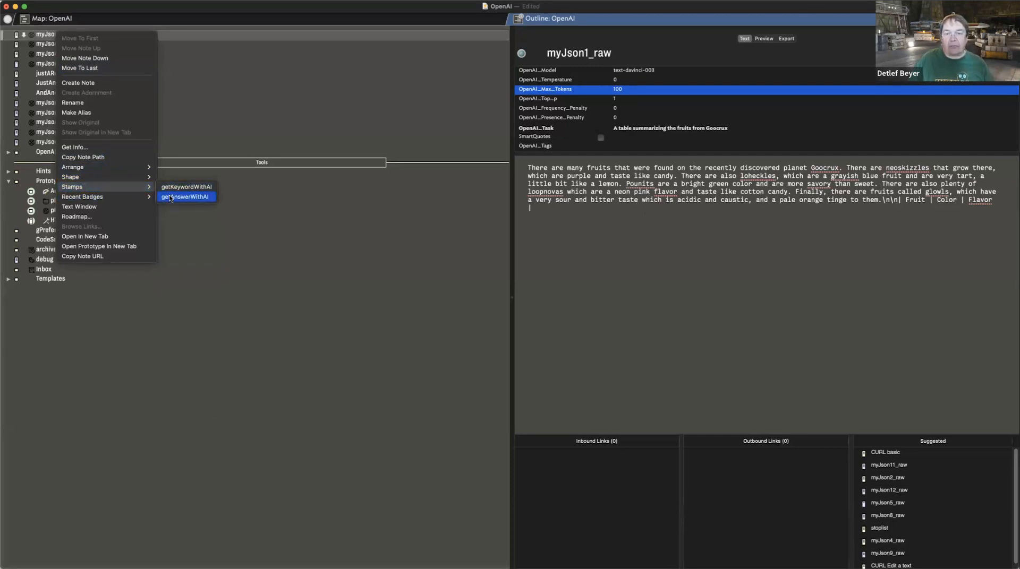
left_click(170, 198)
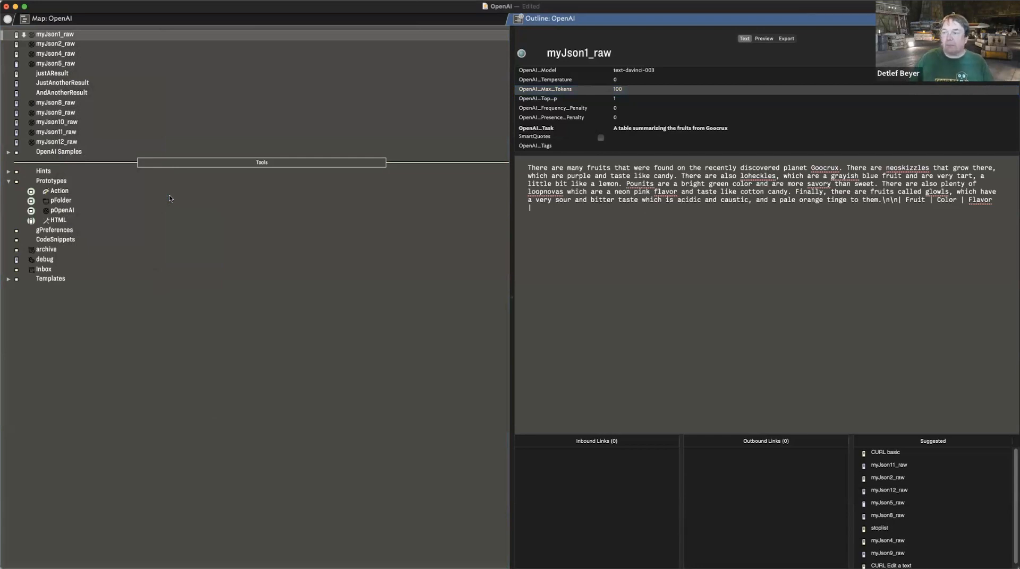
left_click(72, 259)
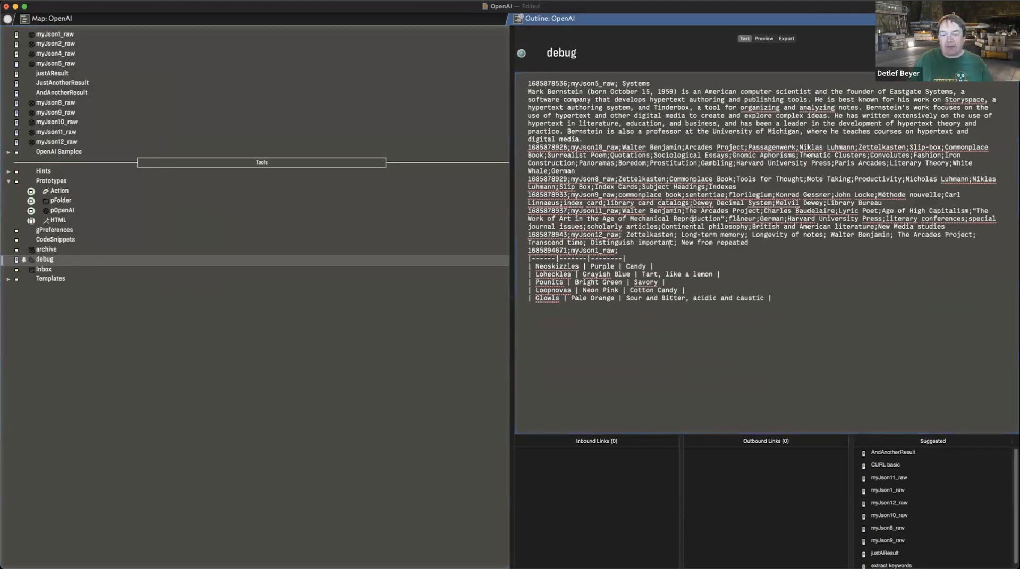
Recheck the myJson1_raw note against the debug log, and delete all text from the debug note
left_click_drag(529, 211, 504, 34)
key("BackSpace")
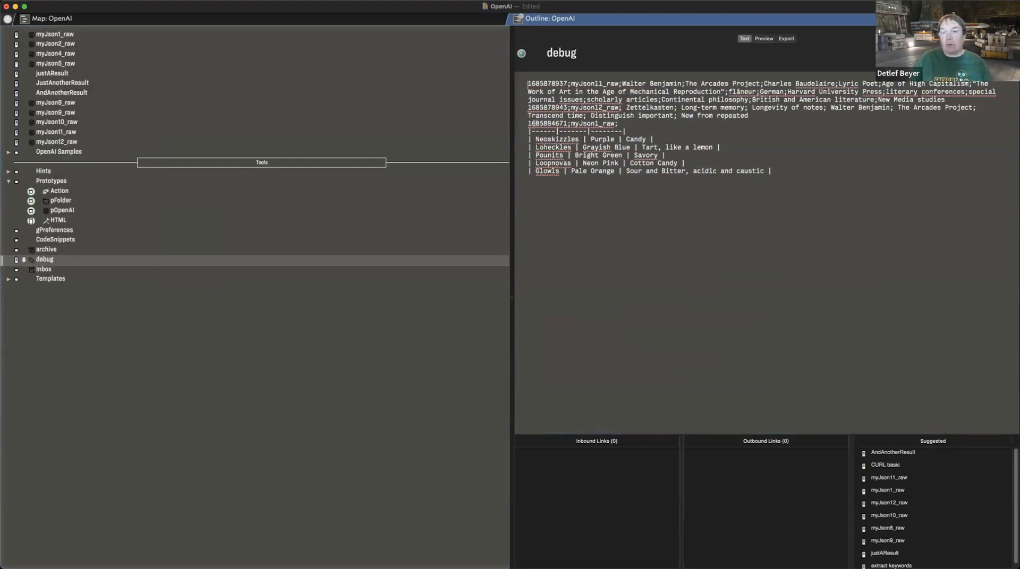
left_click(67, 35)
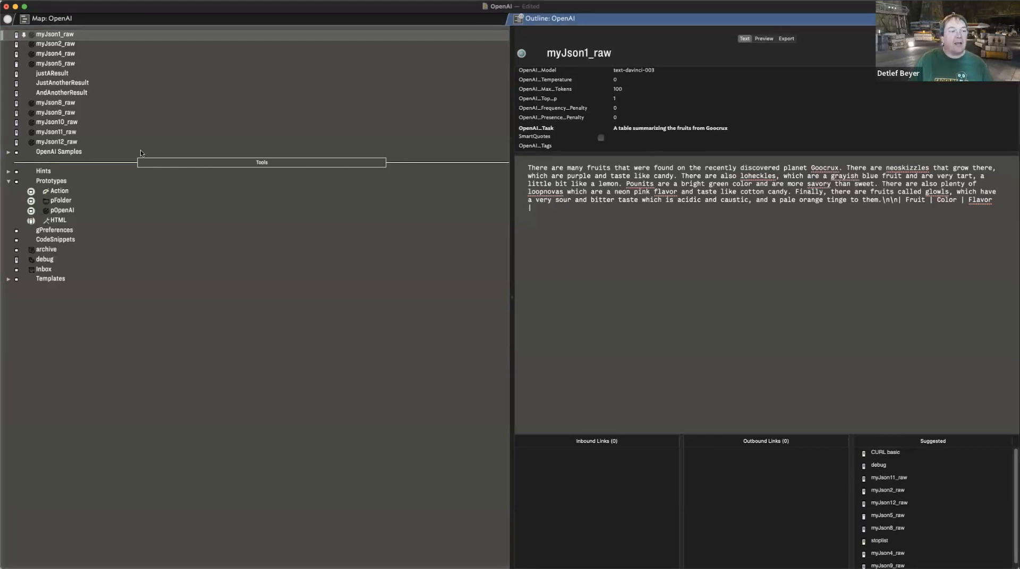
left_click(72, 258)
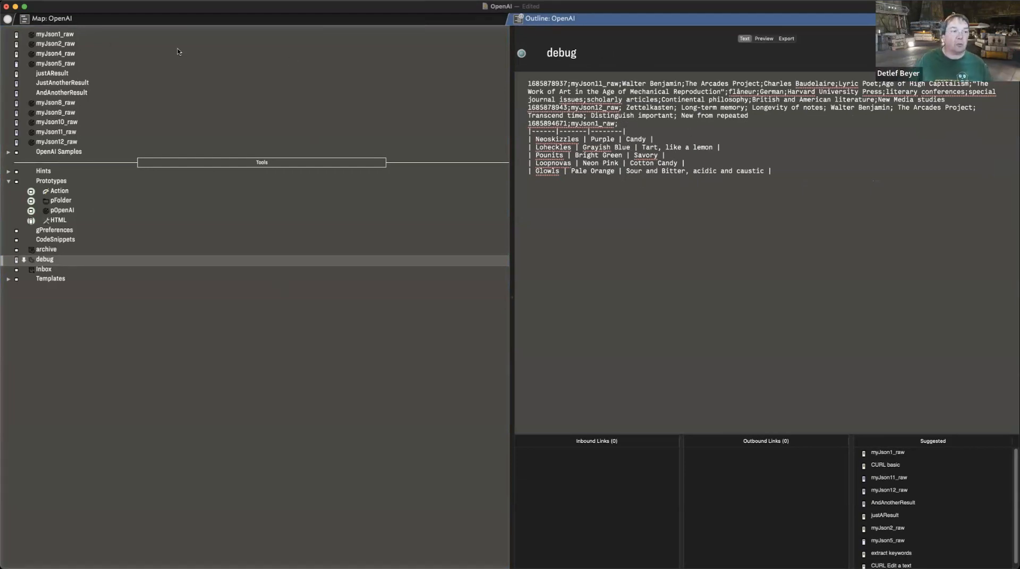
left_click(610, 236)
key("super+a")
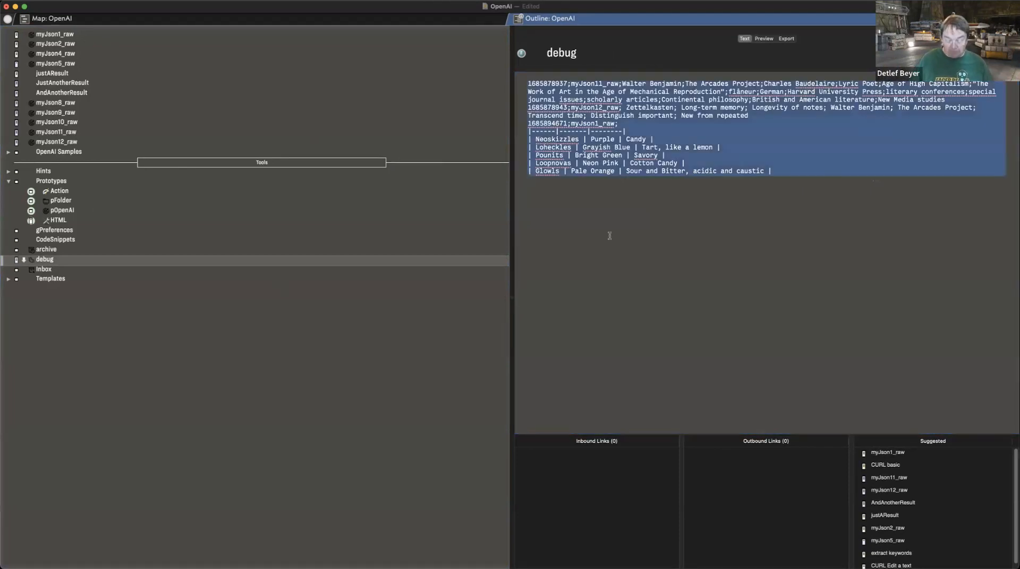
key("BackSpace")
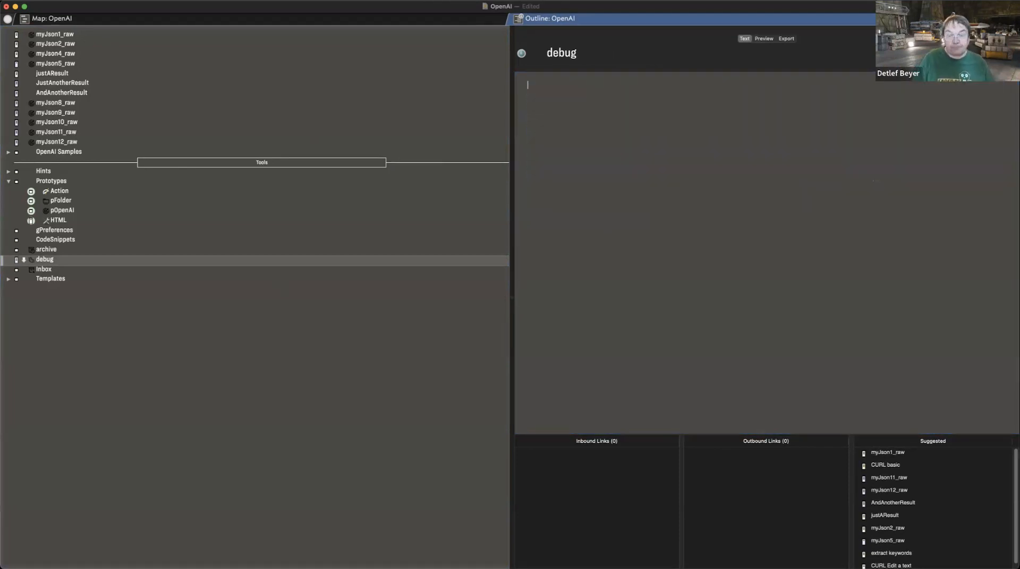
Clear the OpenAI_Tags attribute of the myJson2_raw note
left_click(92, 44)
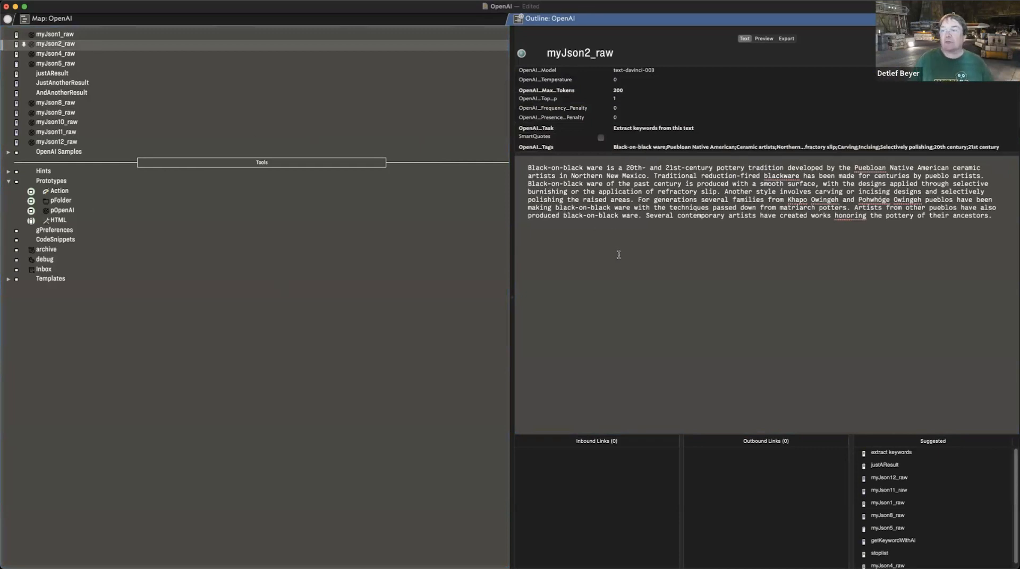
left_click(659, 146)
key("BackSpace")
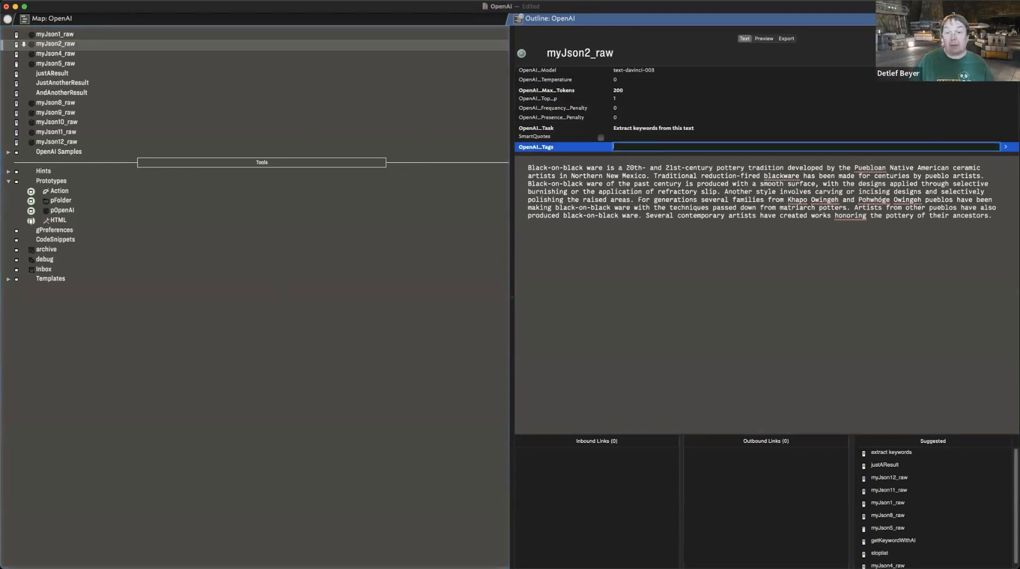
left_click(709, 274)
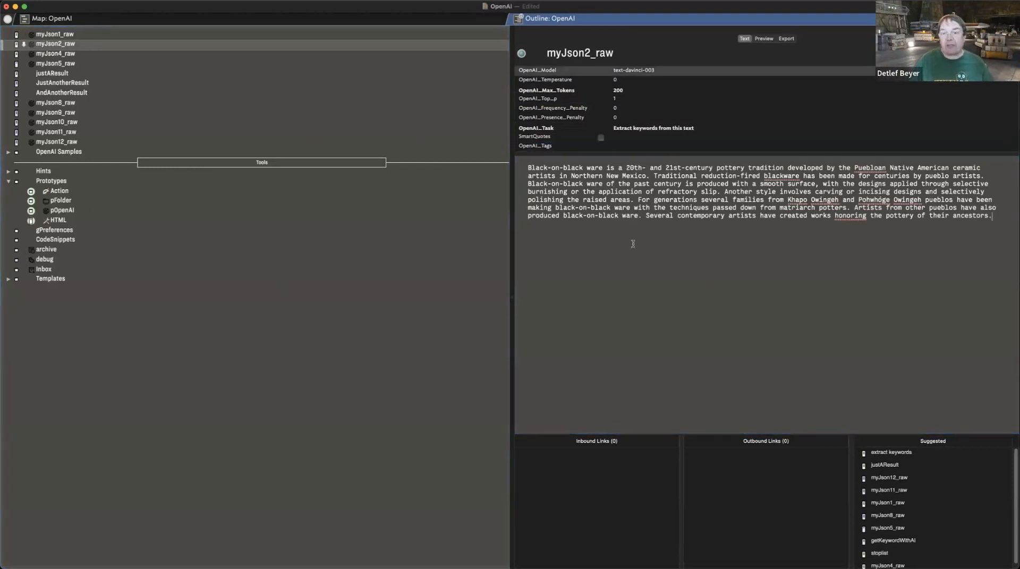
Apply the getKeywordWithAI stamp to the myJson2_raw note and review its OpenAI_Tags and OpenAI_Task attributes
right_click(61, 41)
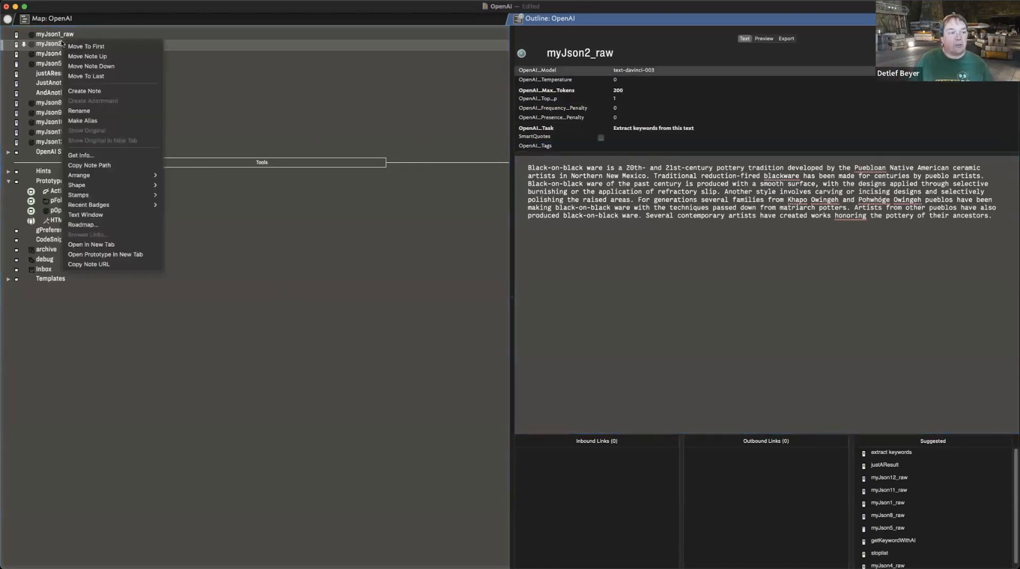
left_click(811, 267)
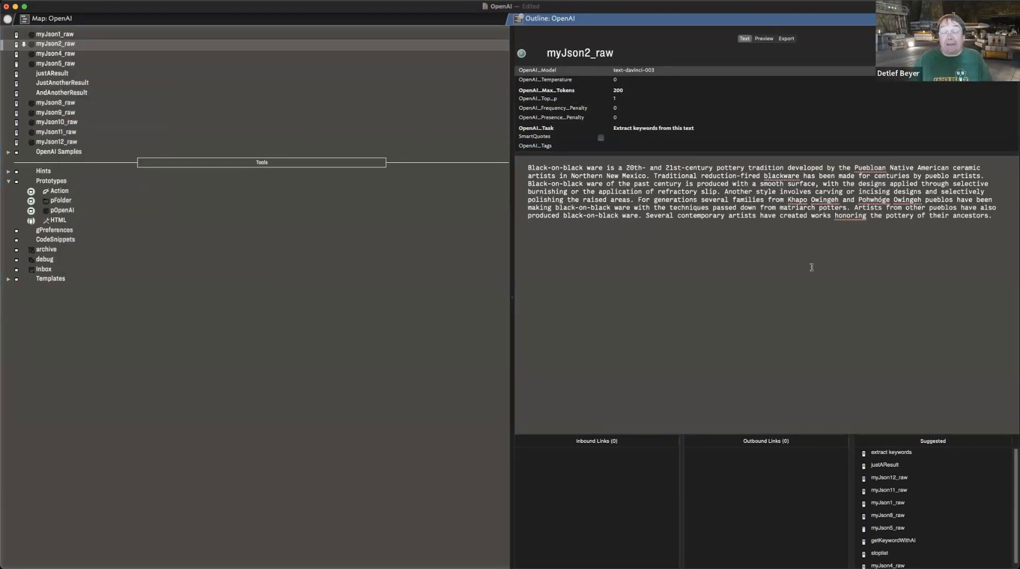
right_click(55, 44)
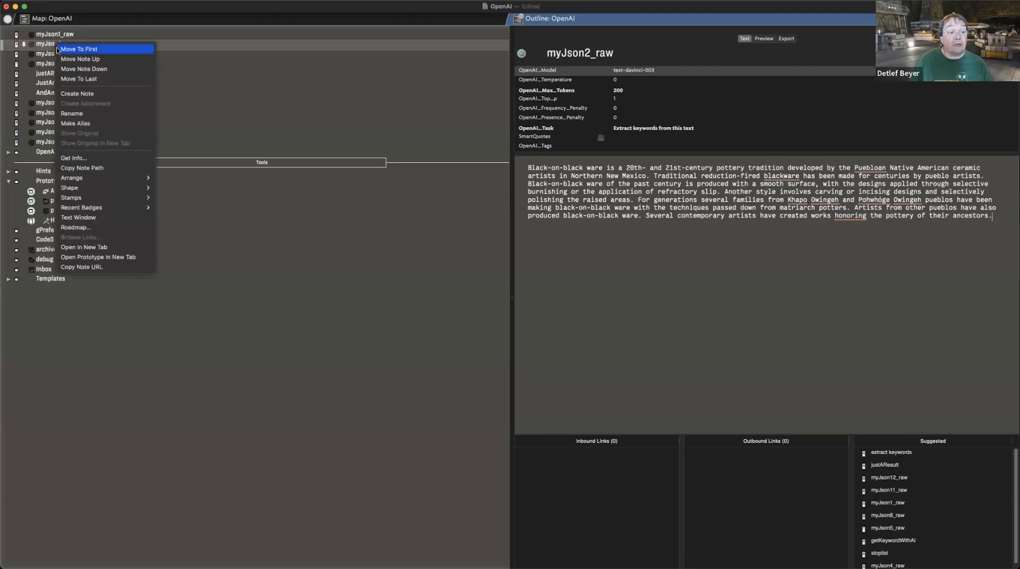
mouse_move(89, 198)
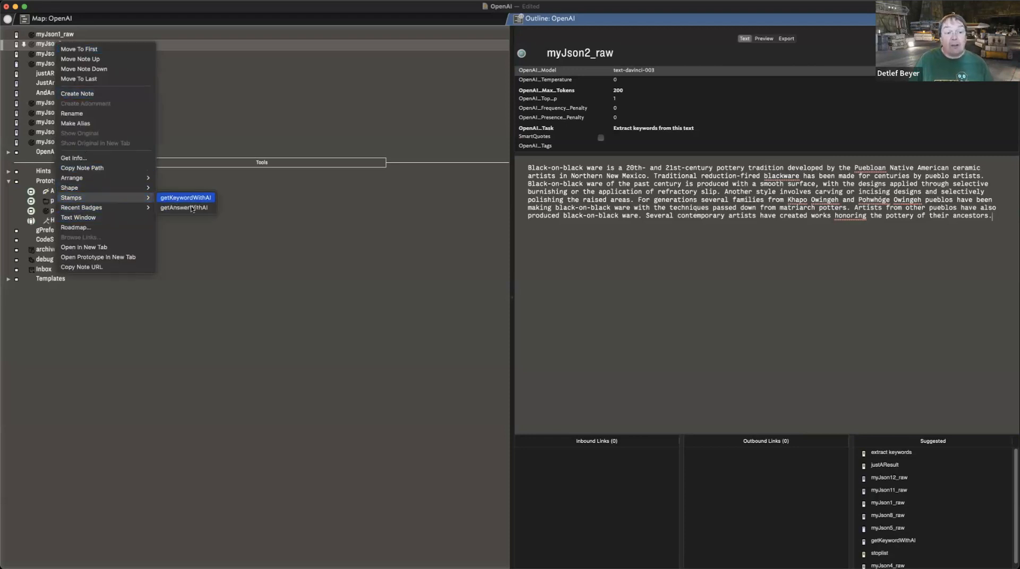
left_click(192, 207)
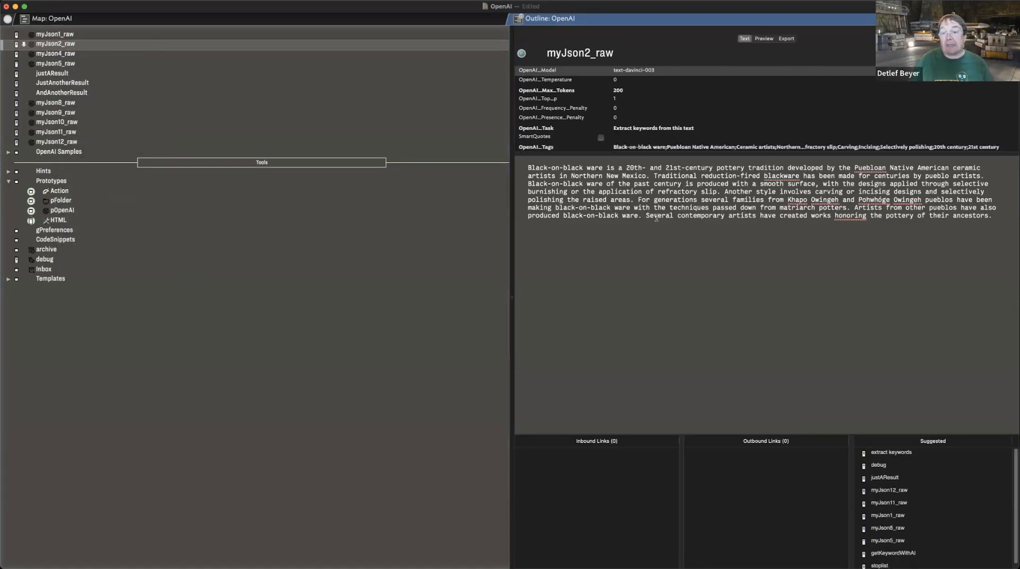
left_click(679, 146)
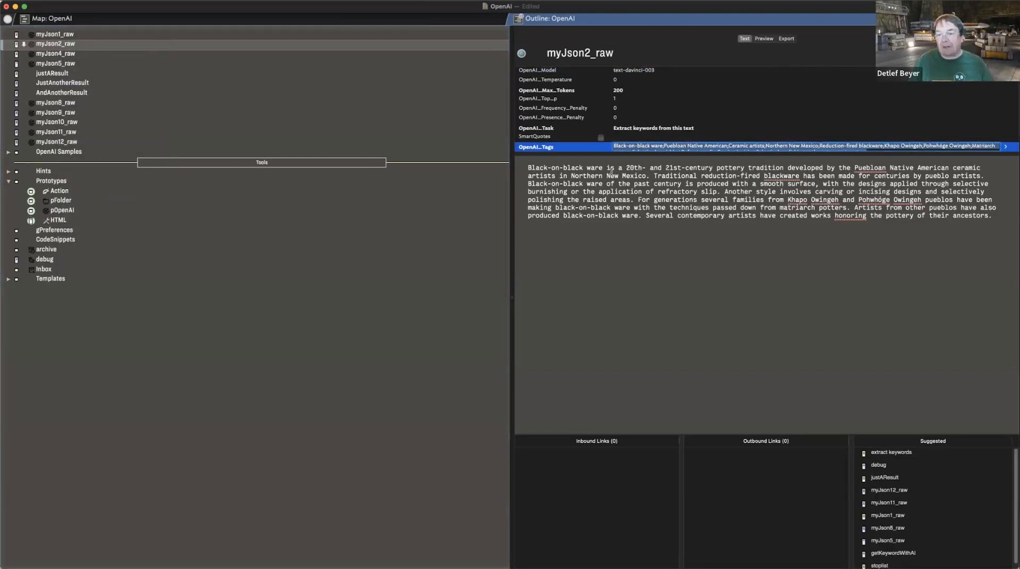
left_click(730, 242)
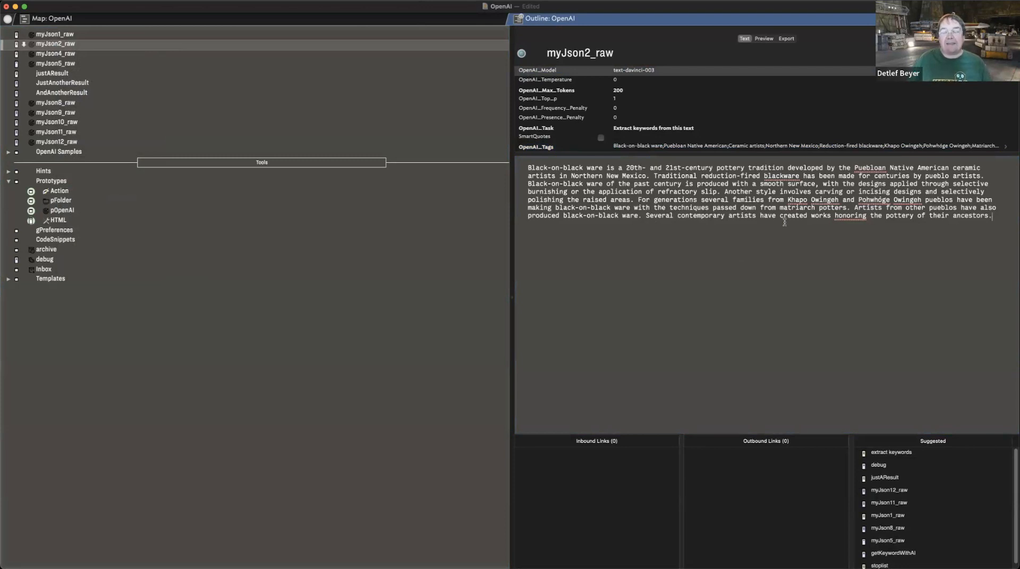
left_click(620, 129)
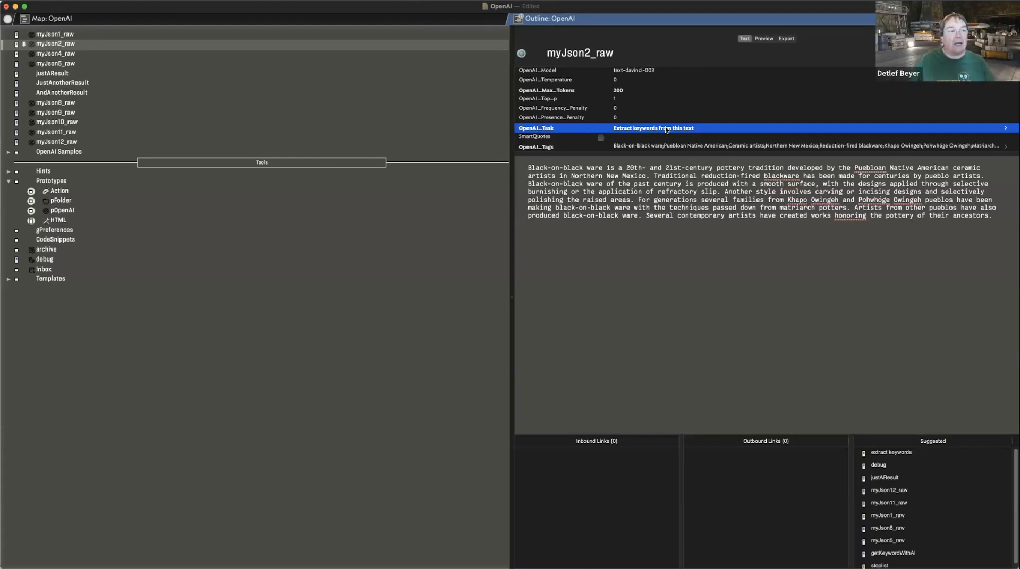
Empty the OpenAI_Tags attribute of the German-language note myJson4_raw
left_click(93, 51)
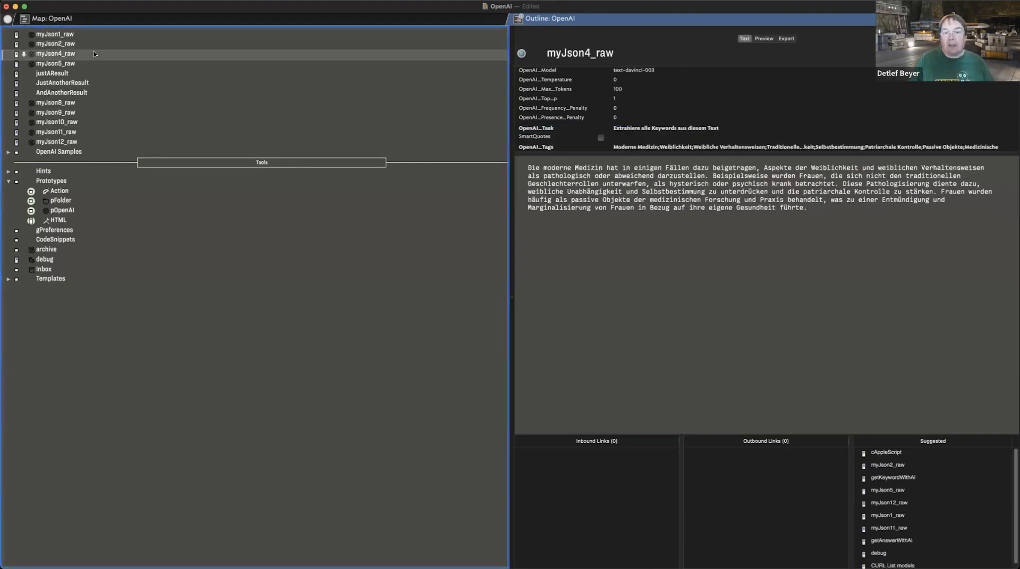
left_click(654, 149)
key("BackSpace")
left_click(662, 242)
Apply the getKeywordWithAI stamp to the myJson4_raw note to extract its German keywords
left_click(53, 46)
right_click(55, 52)
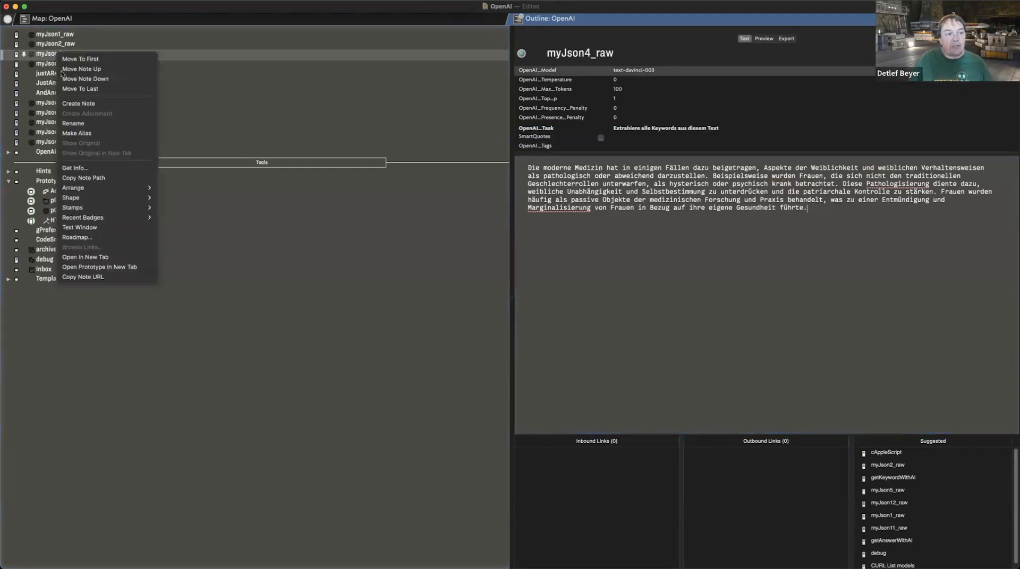
mouse_move(128, 210)
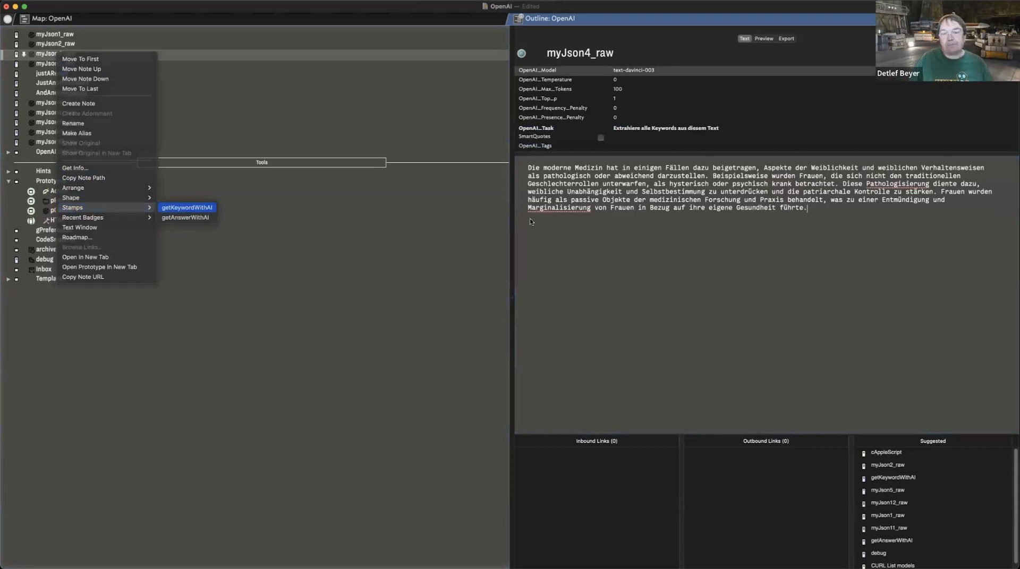
left_click(186, 208)
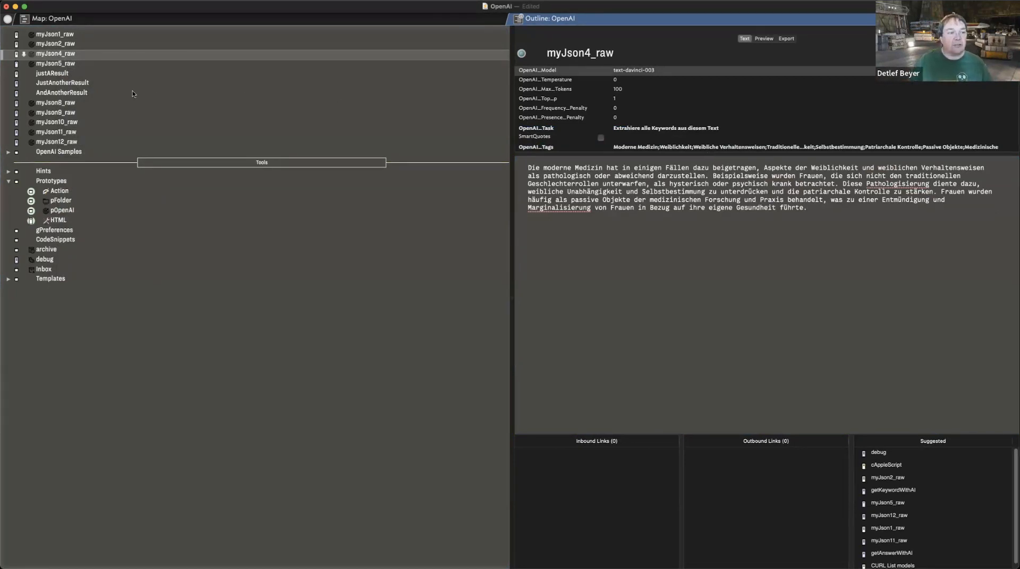
Apply the getAnswerWithAI stamp to the myJson5_raw note and review the generated biography in the debug note
left_click(77, 65)
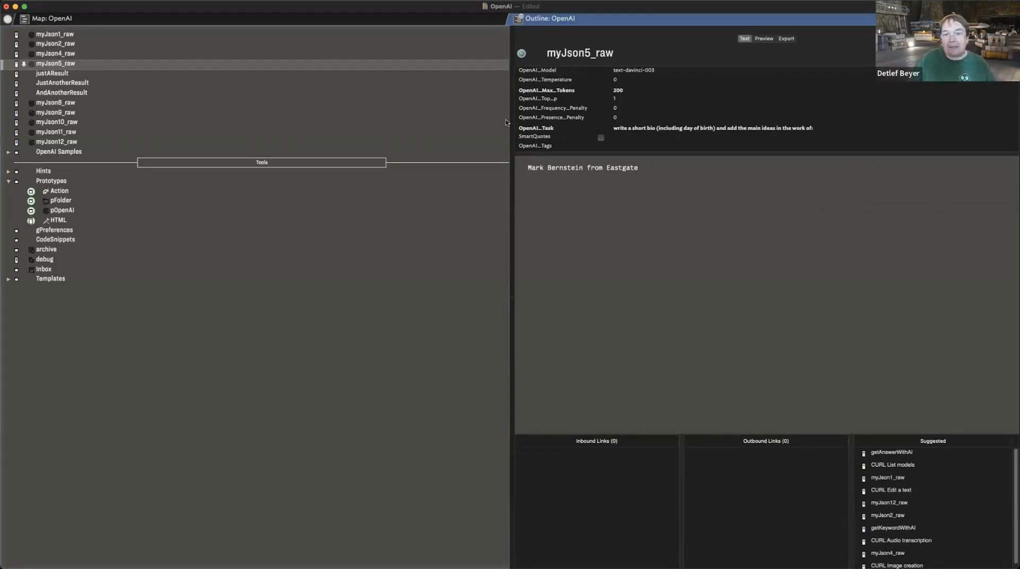
right_click(54, 63)
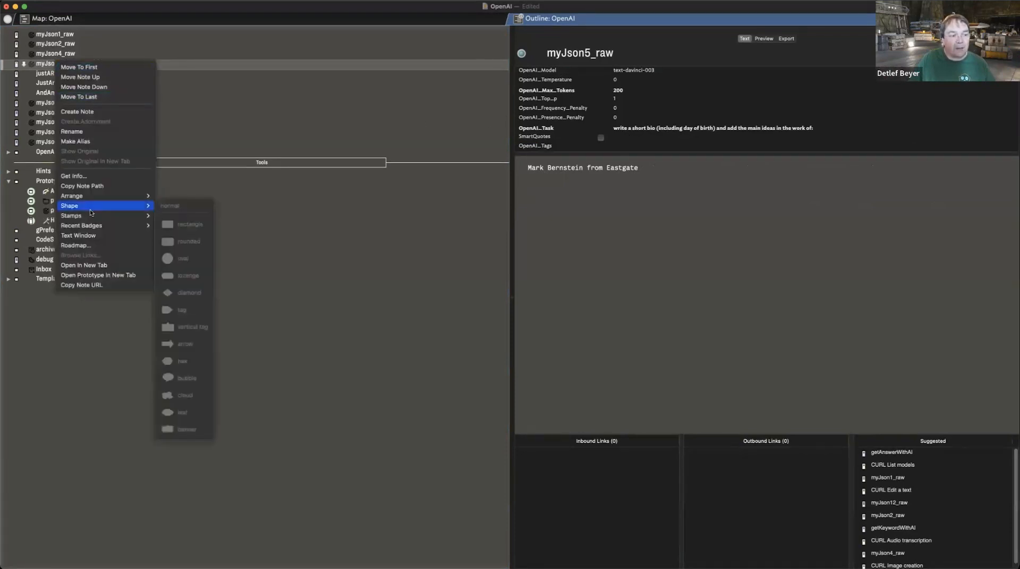
mouse_move(92, 215)
left_click(181, 226)
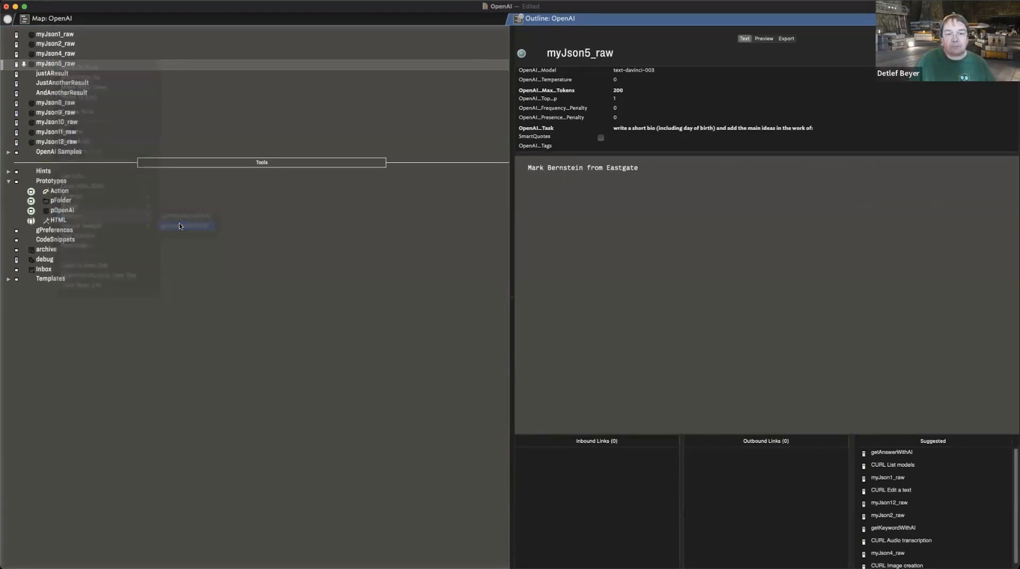
left_click(60, 261)
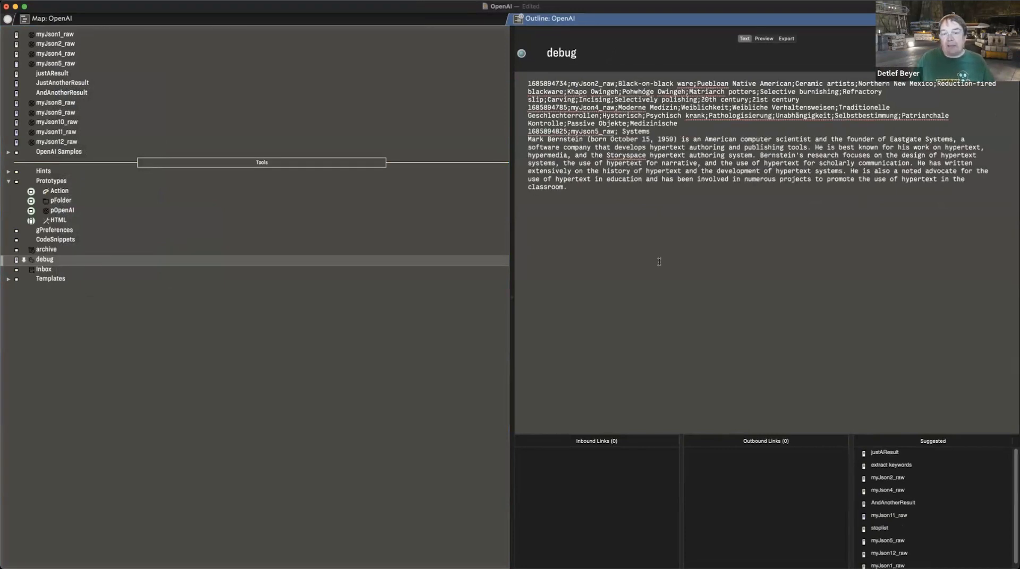
left_click_drag(525, 140, 656, 276)
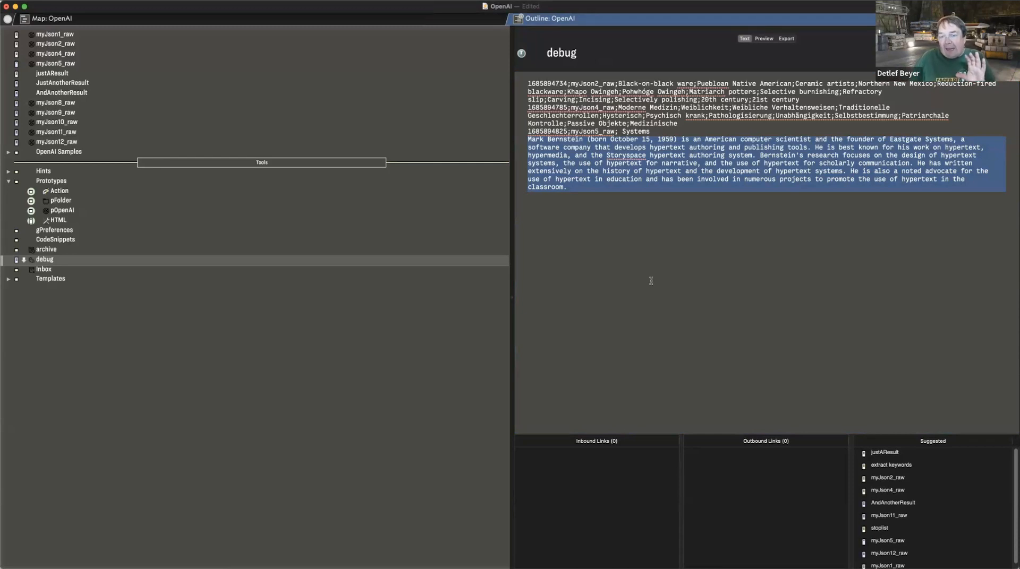
left_click(650, 261)
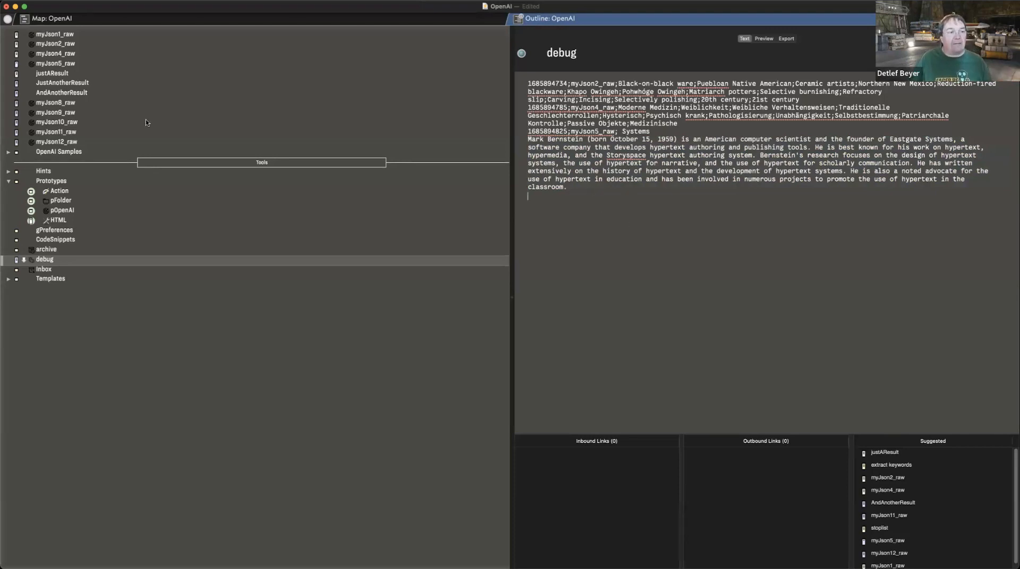
Apply the getKeywordWithAI stamp to the notes myJson8_raw through myJson12_raw in one go
left_click(80, 103)
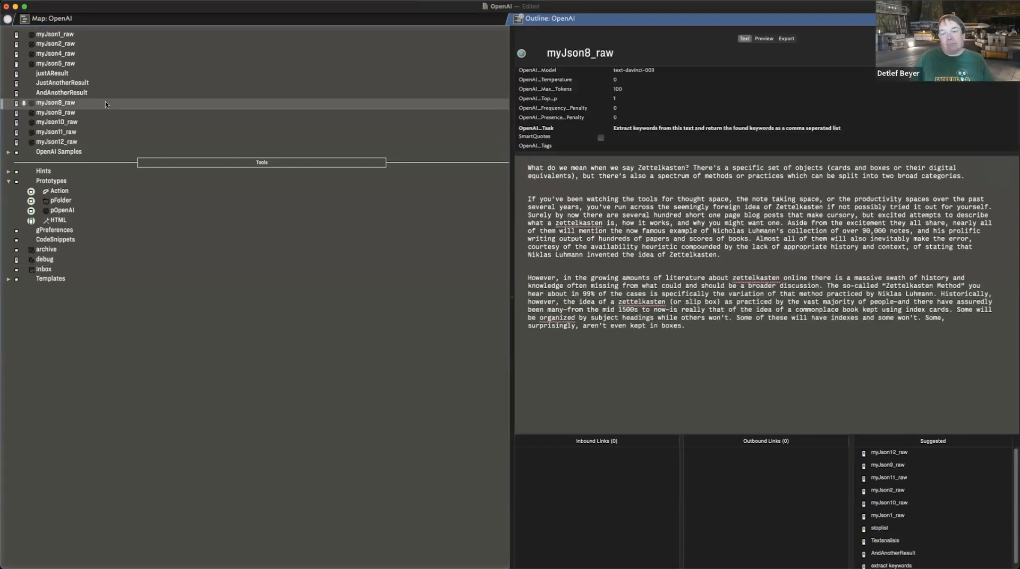
left_click(64, 112)
key("Down")
key("Down")
key("Down")
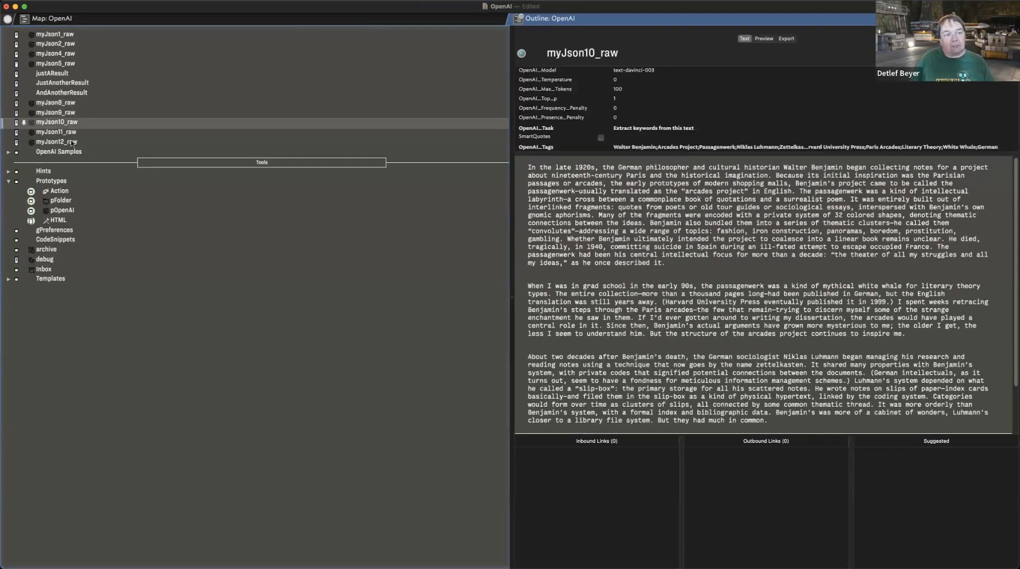
left_click(68, 104, "shift")
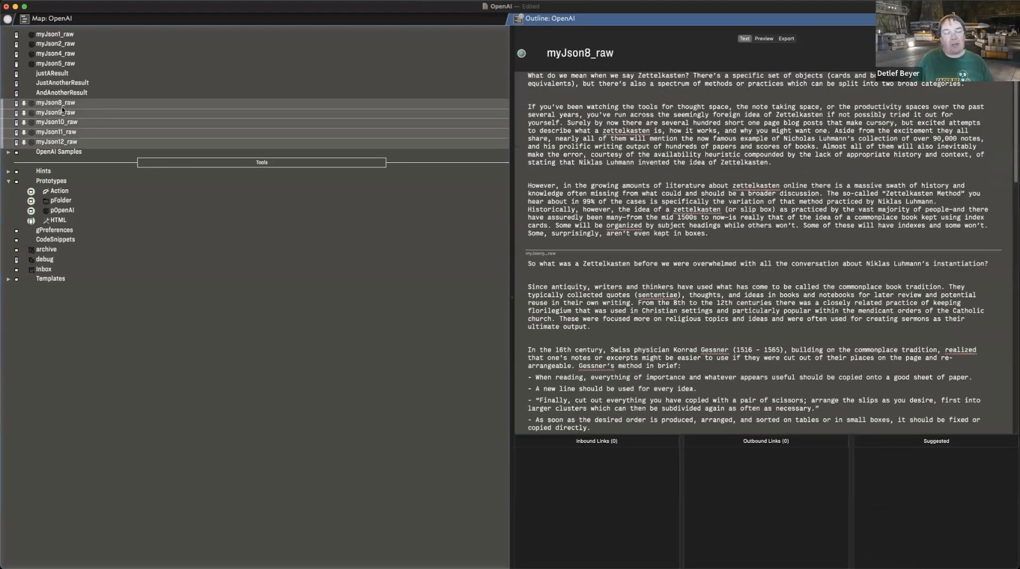
right_click(51, 101)
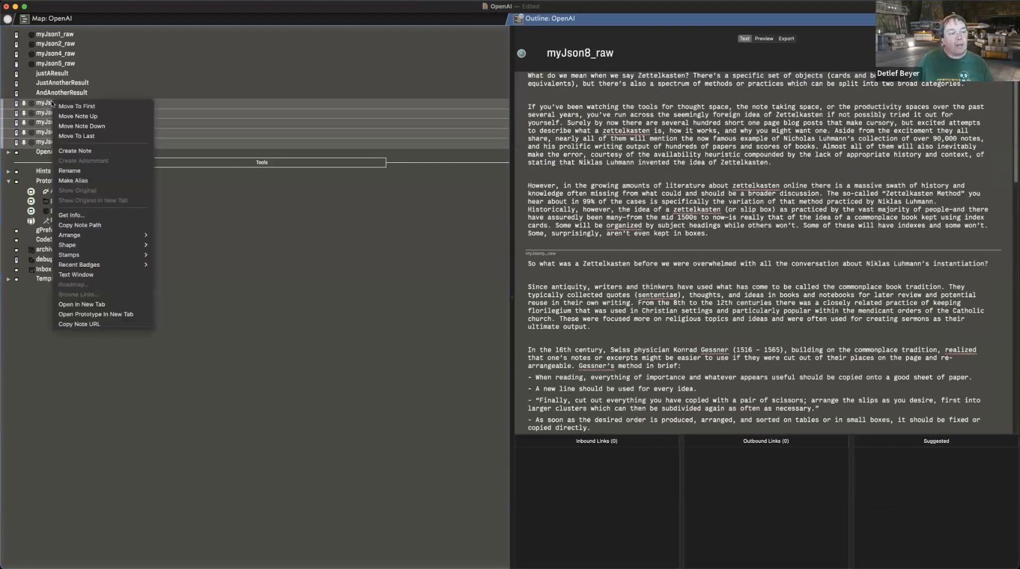
mouse_move(113, 260)
left_click(179, 256)
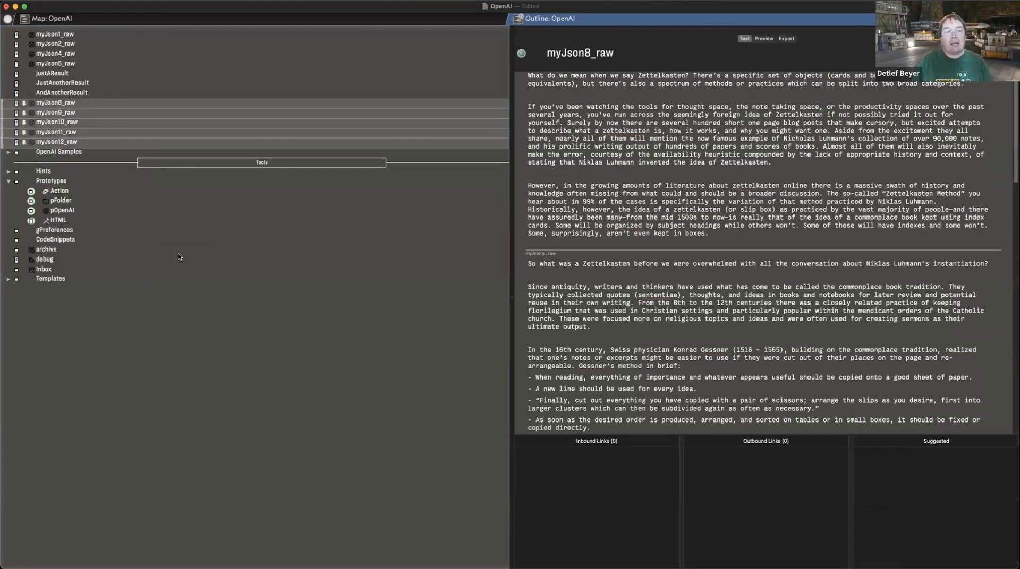
Check the OpenAI_Tags and links of myJson8_raw and myJson10_raw, and view the note links in the map
left_click(113, 86)
left_click(111, 103)
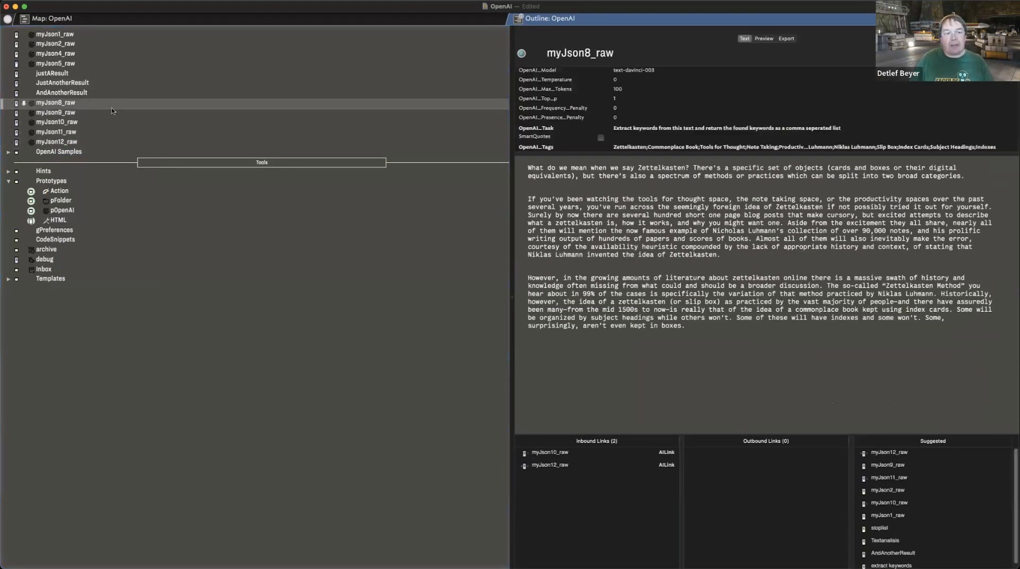
left_click(113, 122)
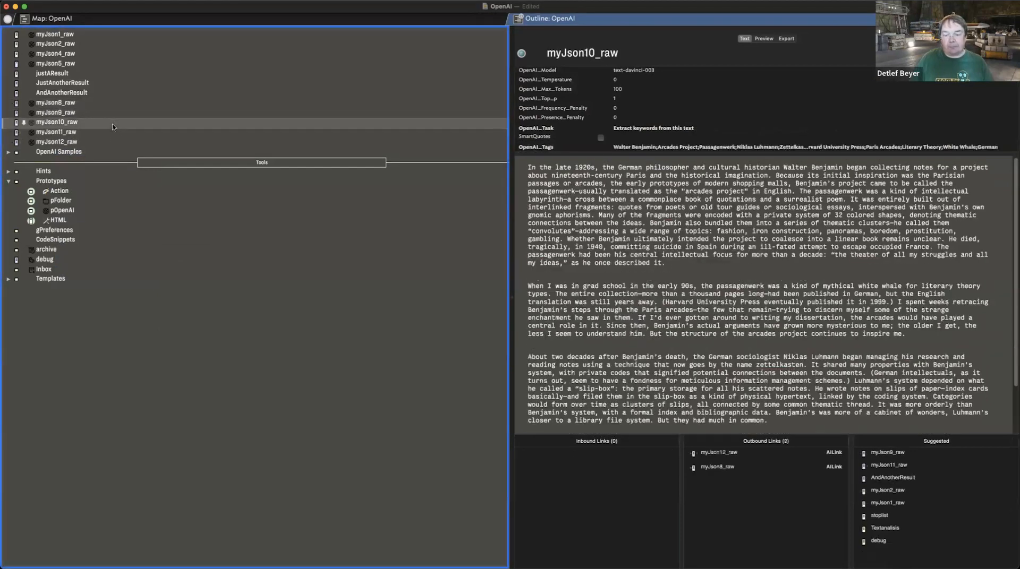
left_click(177, 23)
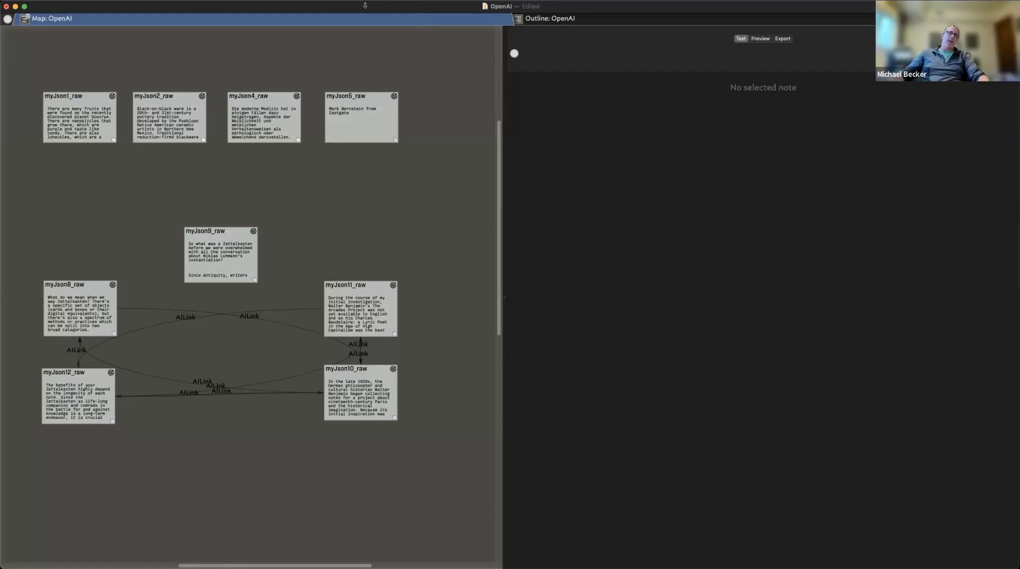
Expand the Hints container in the outline and examine the pOpenAI prototype and the API call and payload functions in cOpenAI
left_click(627, 19)
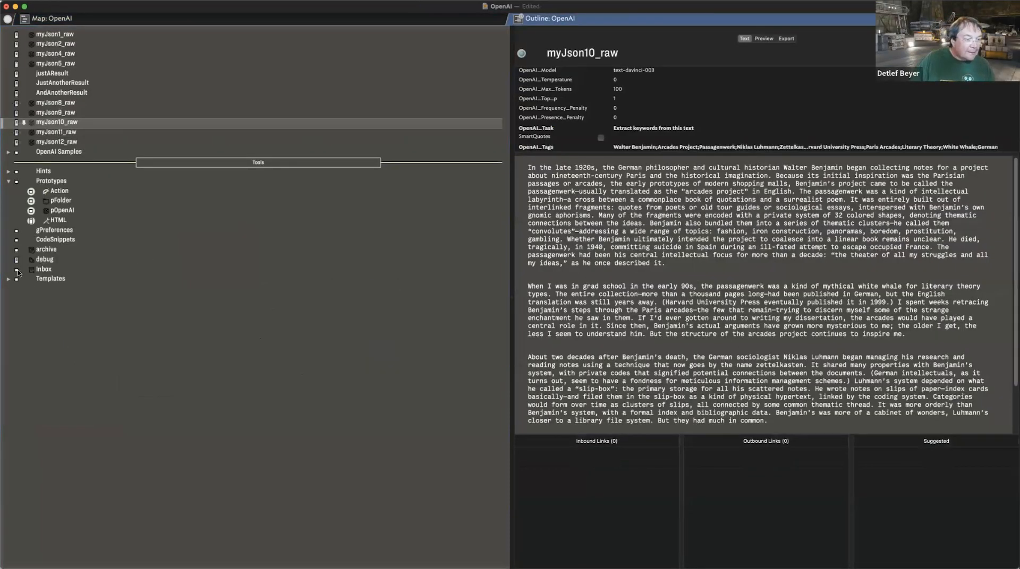
left_click(8, 172)
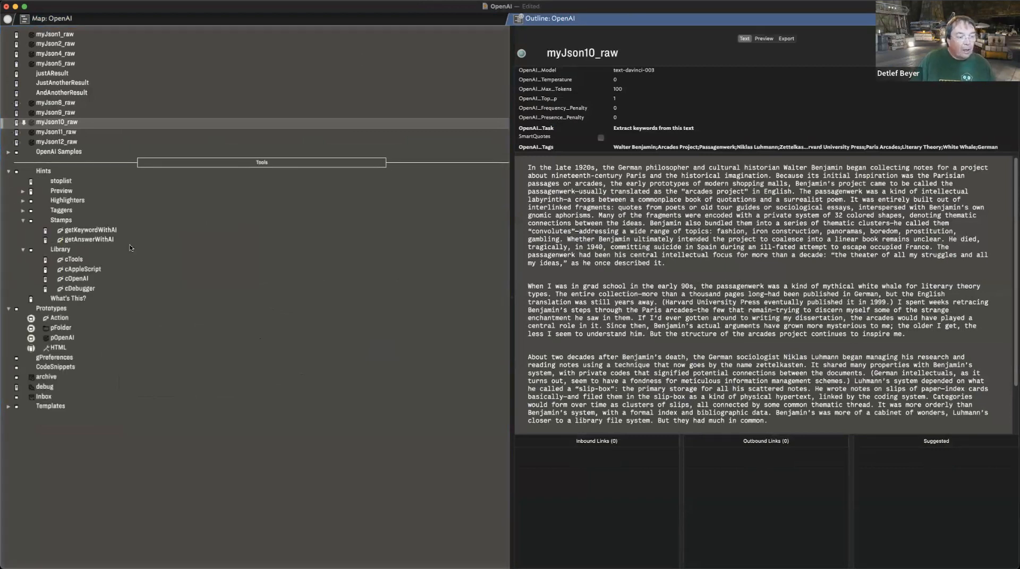
left_click(85, 337)
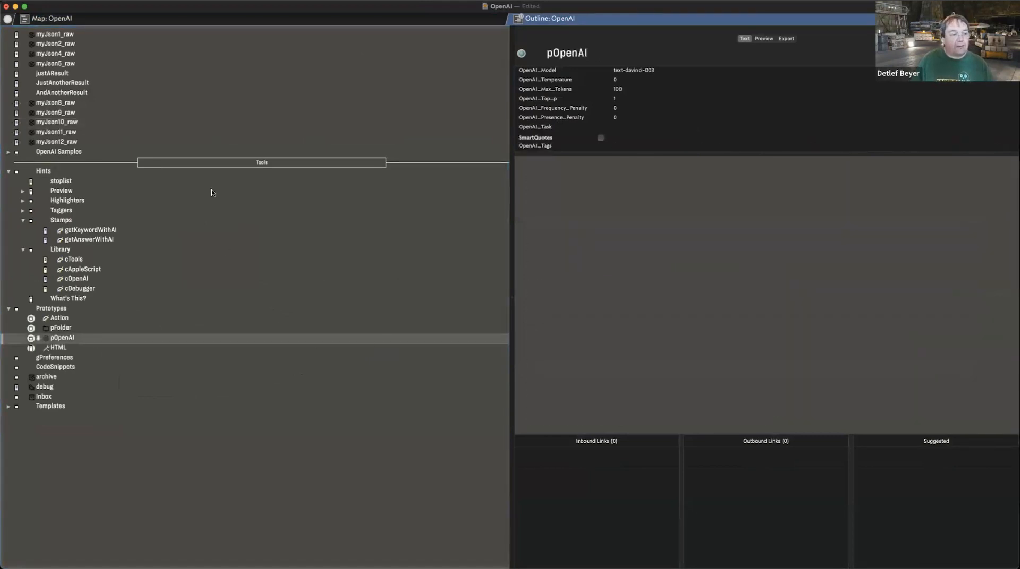
left_click(110, 281)
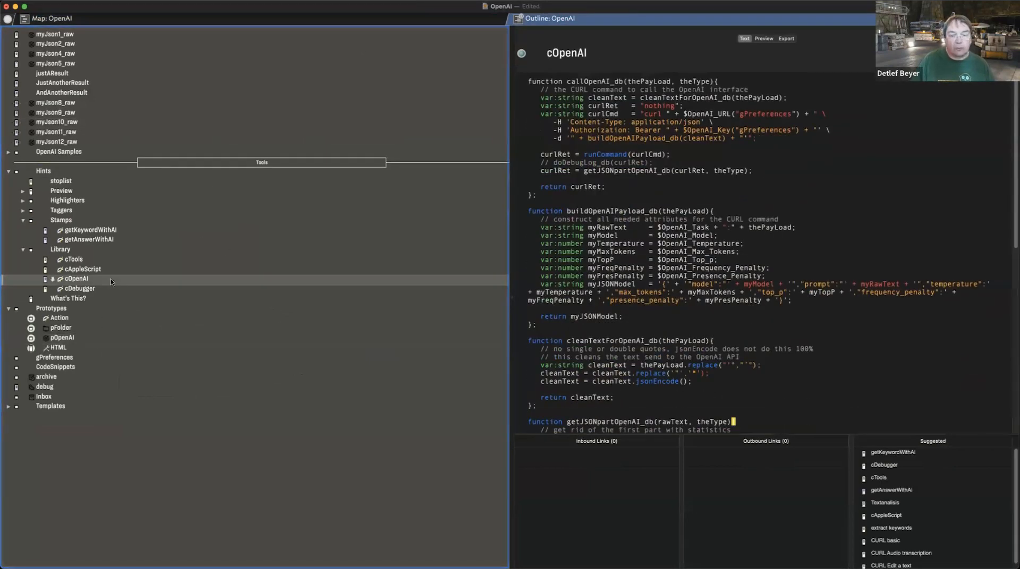
scroll(552, 159, "up", 1)
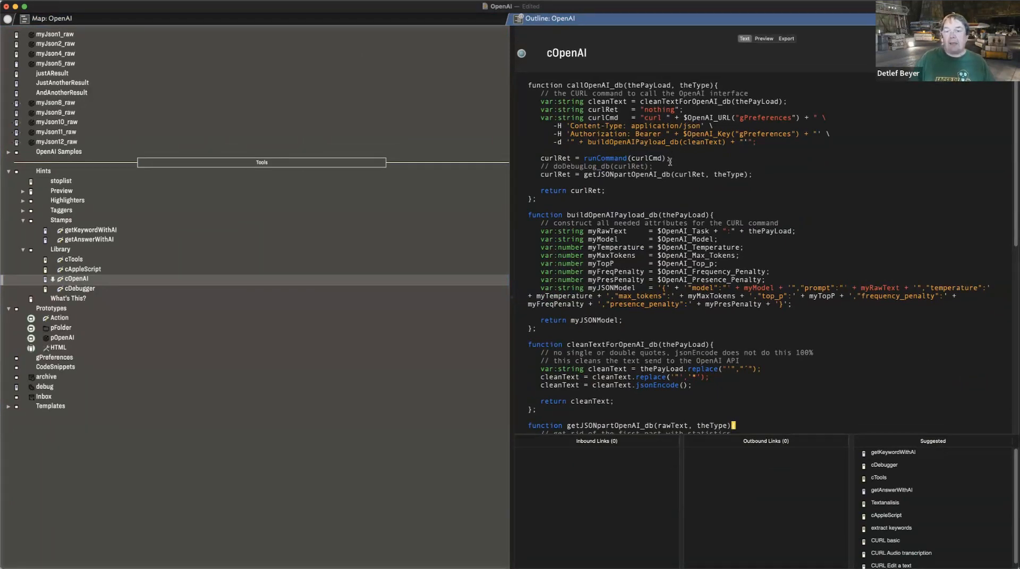
double_click(580, 215)
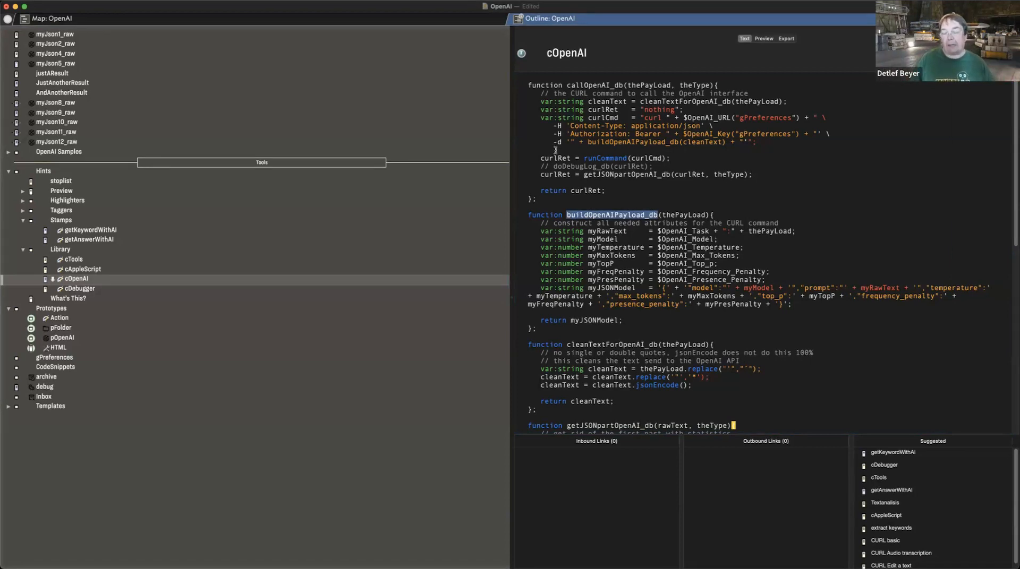
double_click(597, 159)
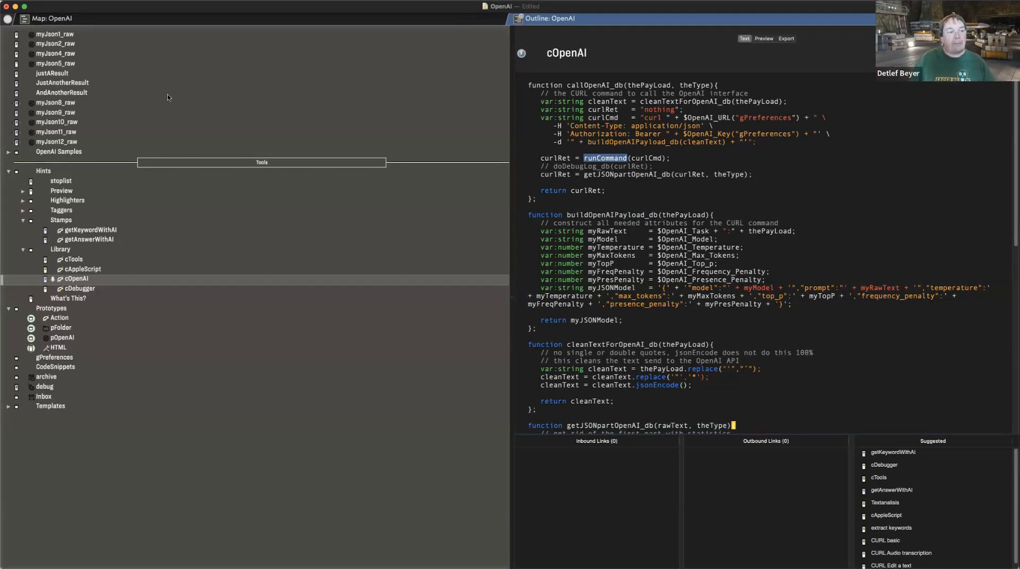
Compare the raw API response formats in the notes justAResult, JustAnotherResult and AndAnotherResult
left_click(79, 75)
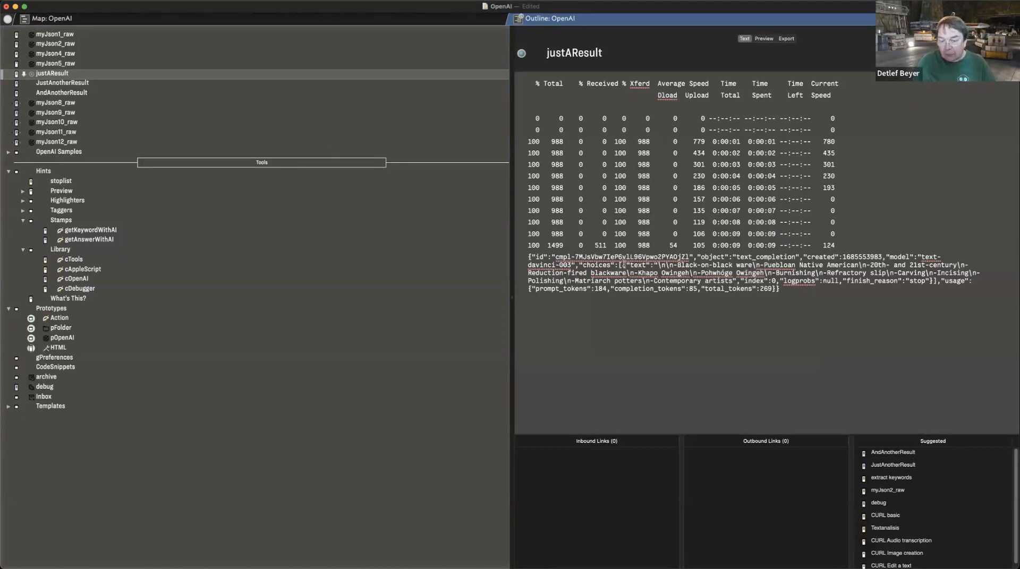
left_click_drag(622, 264, 790, 273)
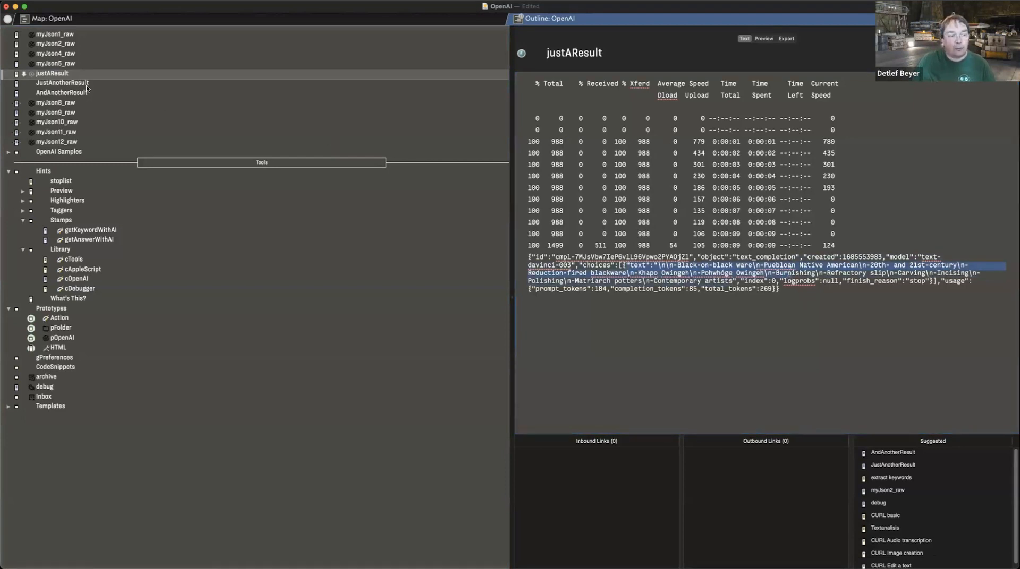
left_click(647, 300)
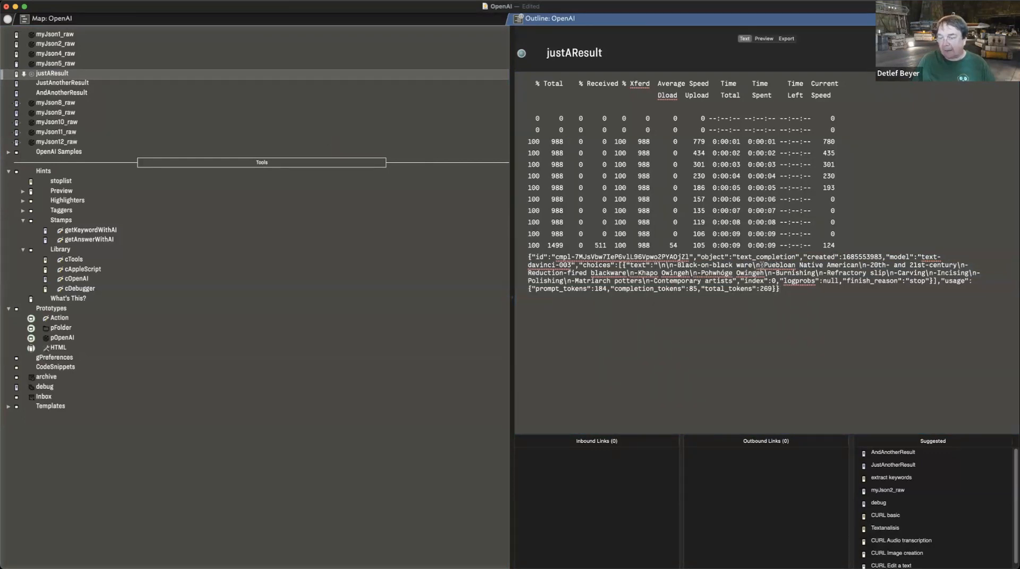
left_click(99, 85)
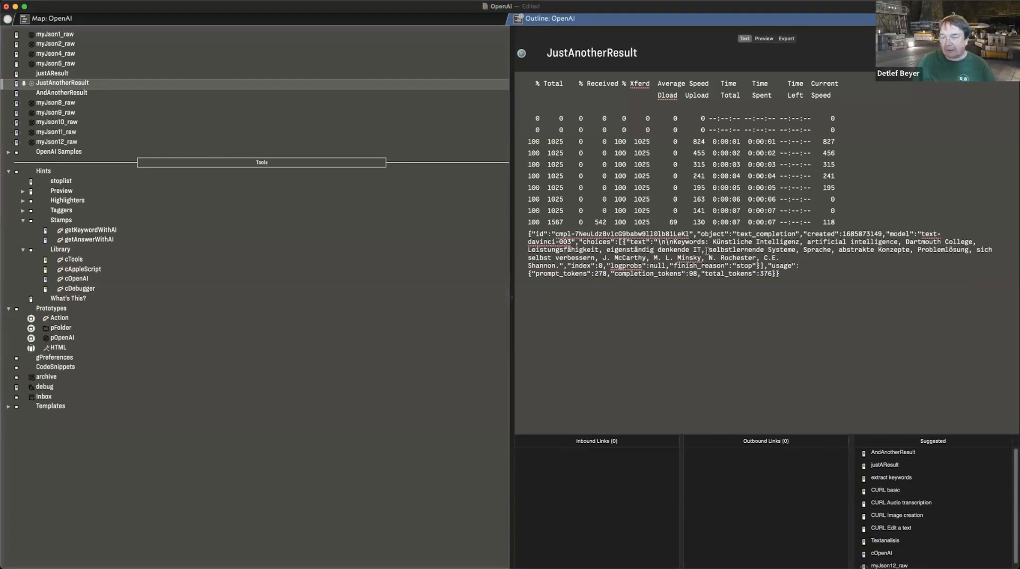
double_click(678, 243)
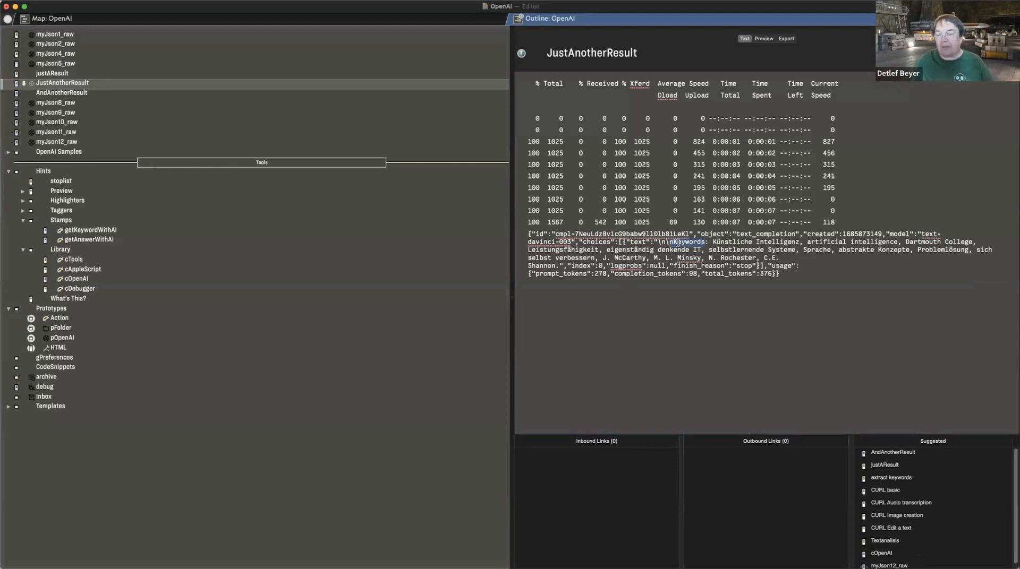
left_click(82, 94)
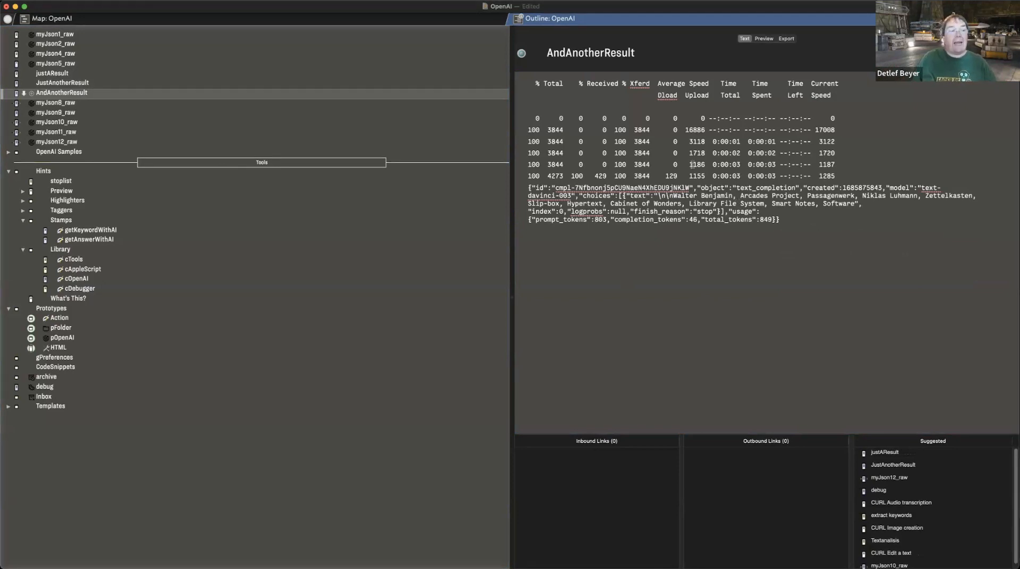
Highlight the whole getJSONpartOpenAI_db function in the cOpenAI note to examine how it parses the API response
left_click(102, 279)
scroll(575, 179, "down", 10)
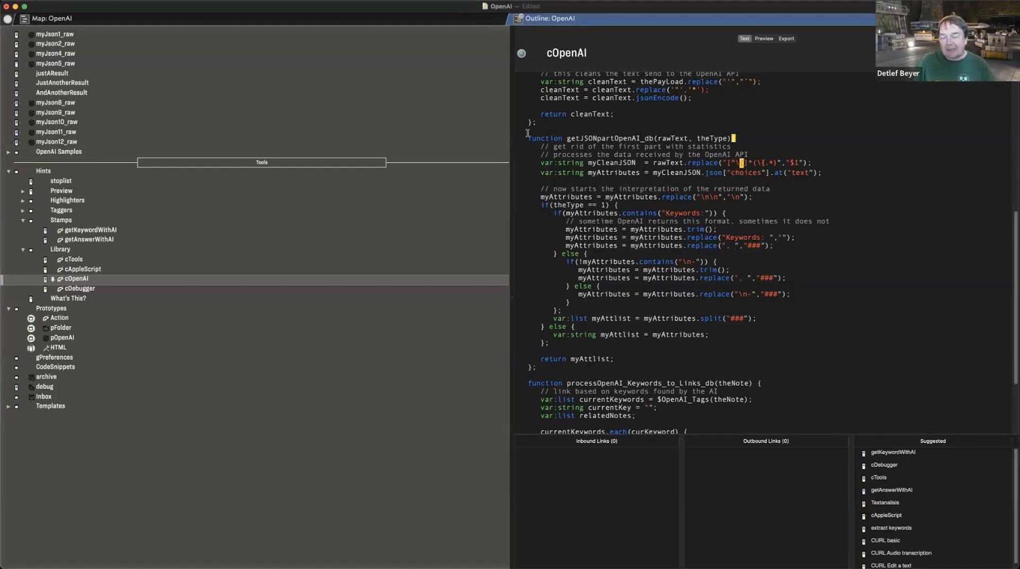
left_click_drag(526, 138, 625, 368)
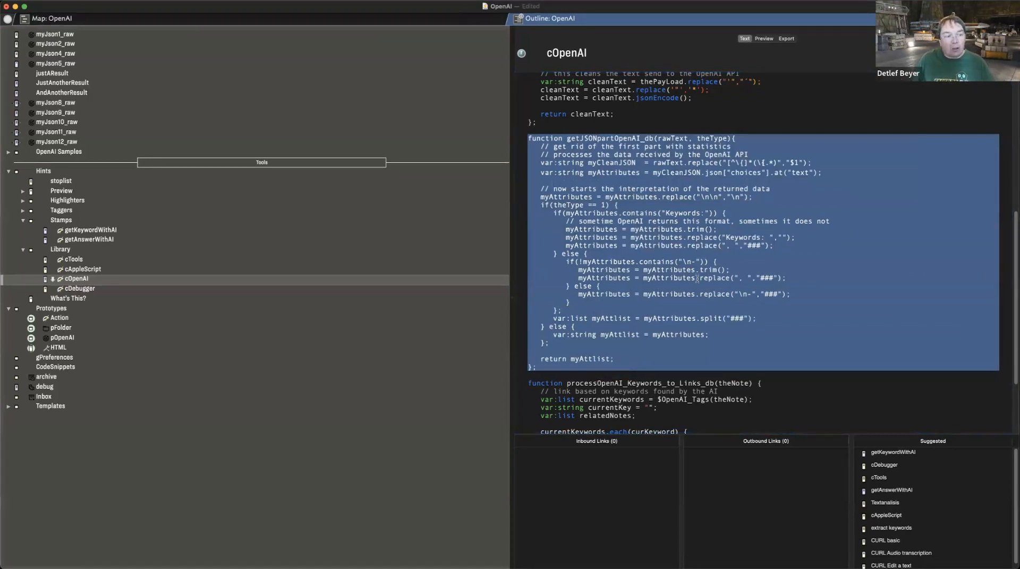
Compare the OpenAI_Task and OpenAI_Tags attributes of myJson5_raw, myJson8_raw, myJson9_raw and myJson10_raw
left_click(97, 60)
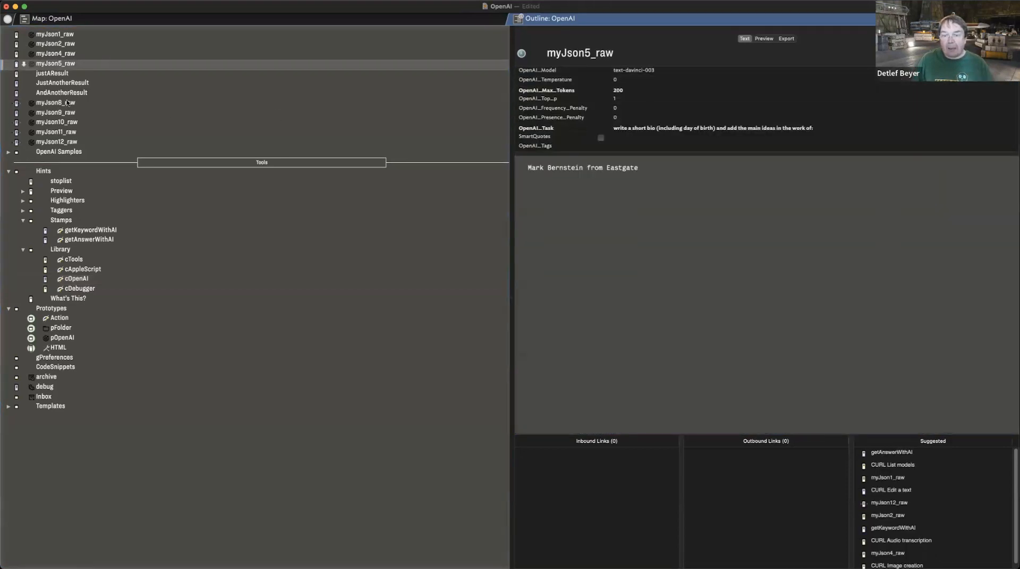
left_click(91, 113)
key("Up")
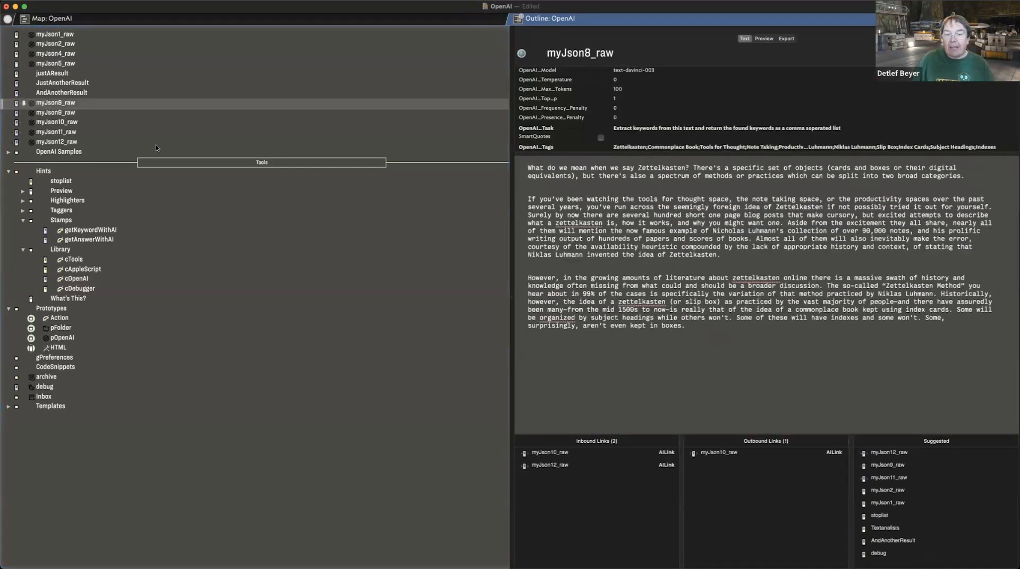
left_click(103, 113)
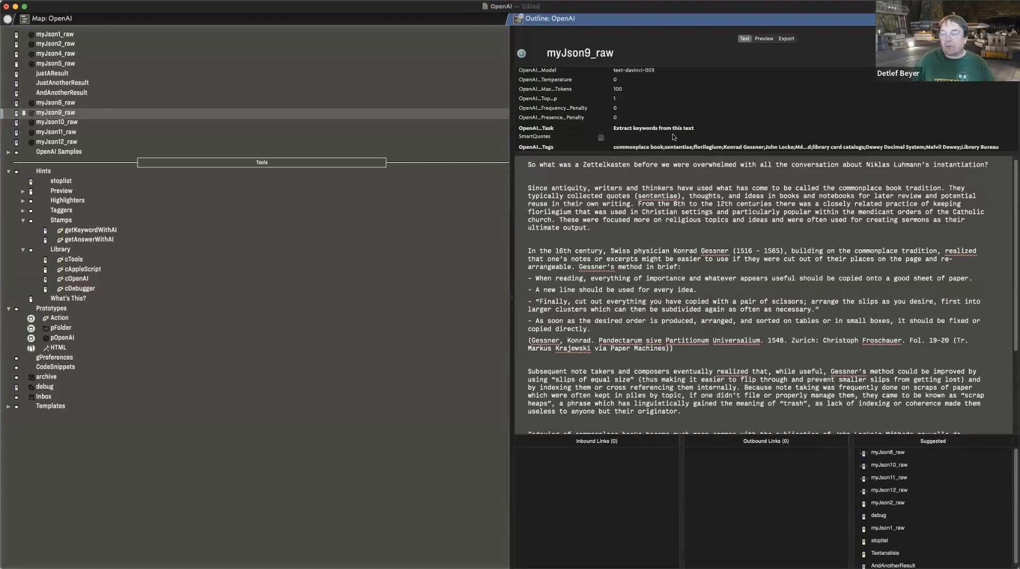
left_click(88, 123)
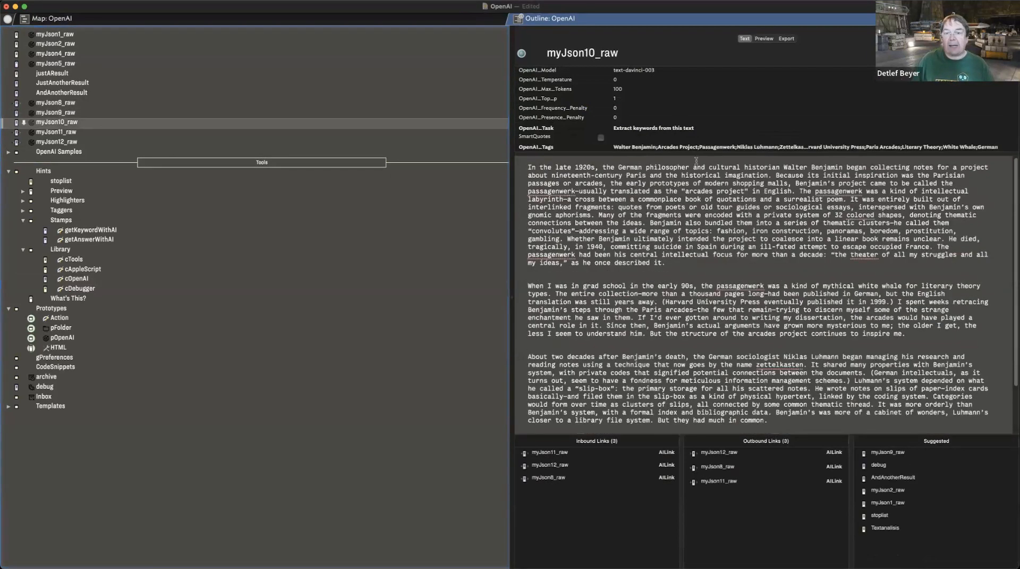
left_click(113, 102)
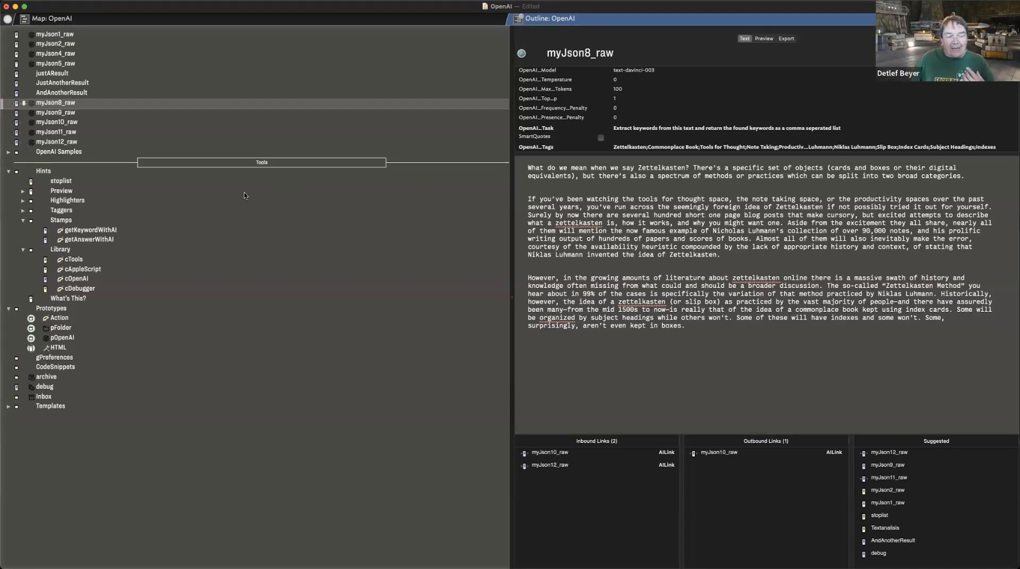
Examine the processOpenAI_Keywords_to_Links_db function at the end of the cOpenAI note and highlight its declaration line
left_click(105, 279)
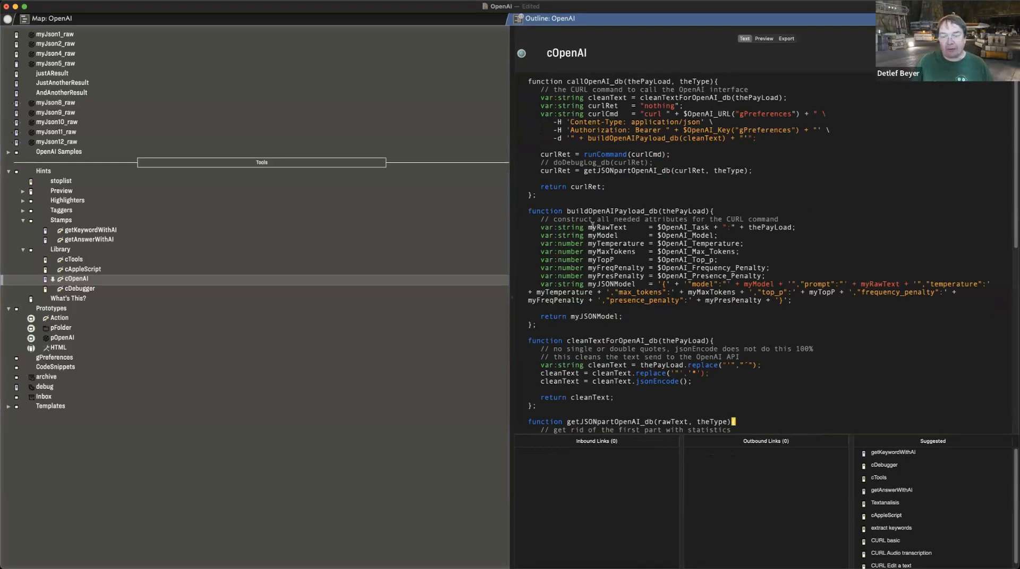
scroll(642, 298, "down", 4)
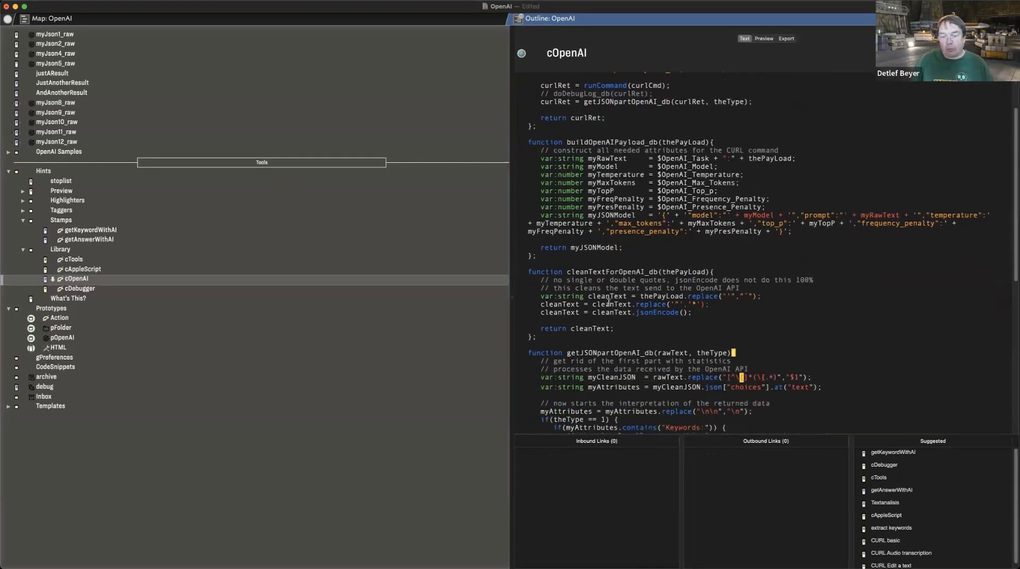
scroll(638, 301, "down", 3)
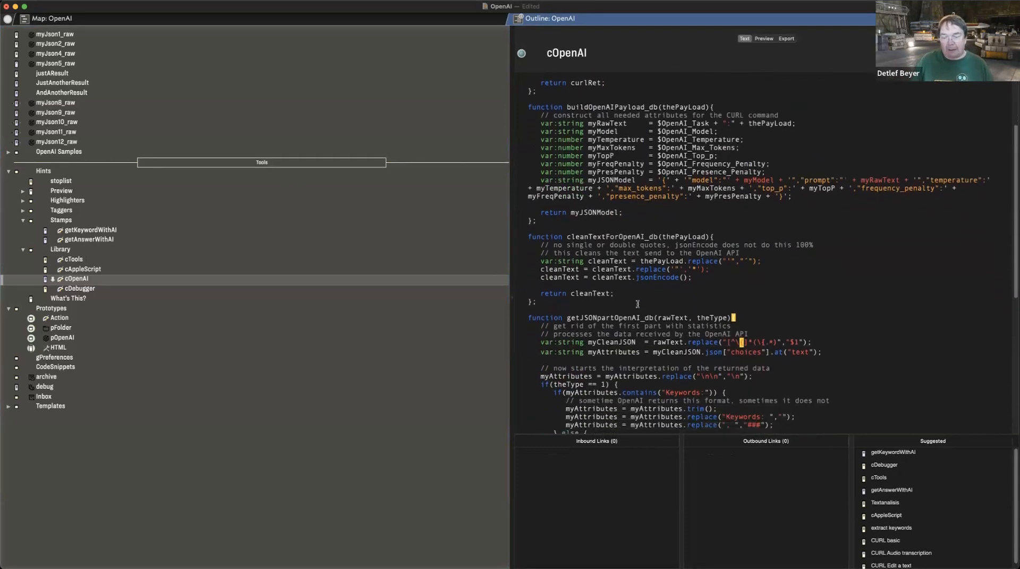
scroll(638, 301, "down", 4)
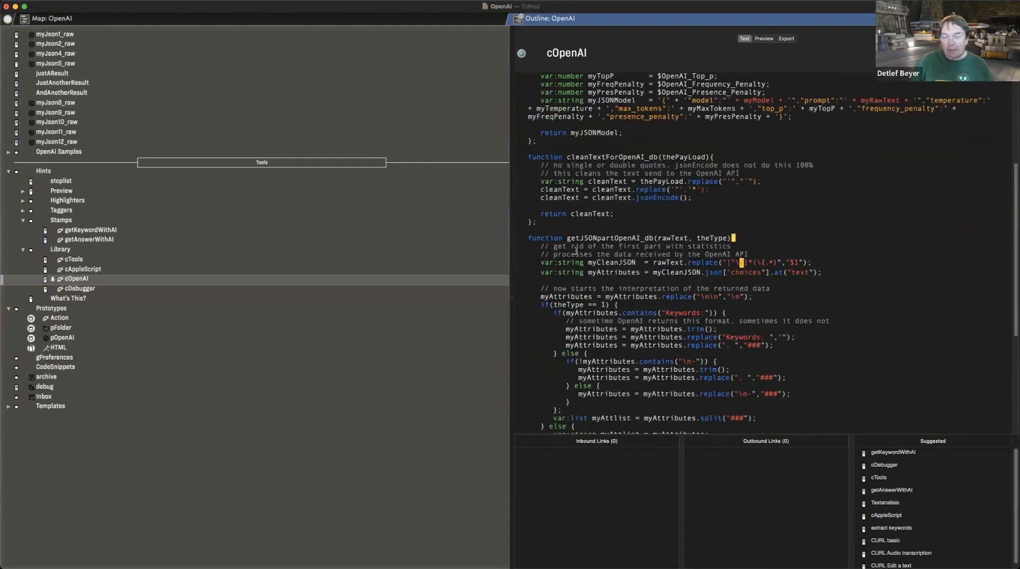
scroll(641, 277, "down", 4)
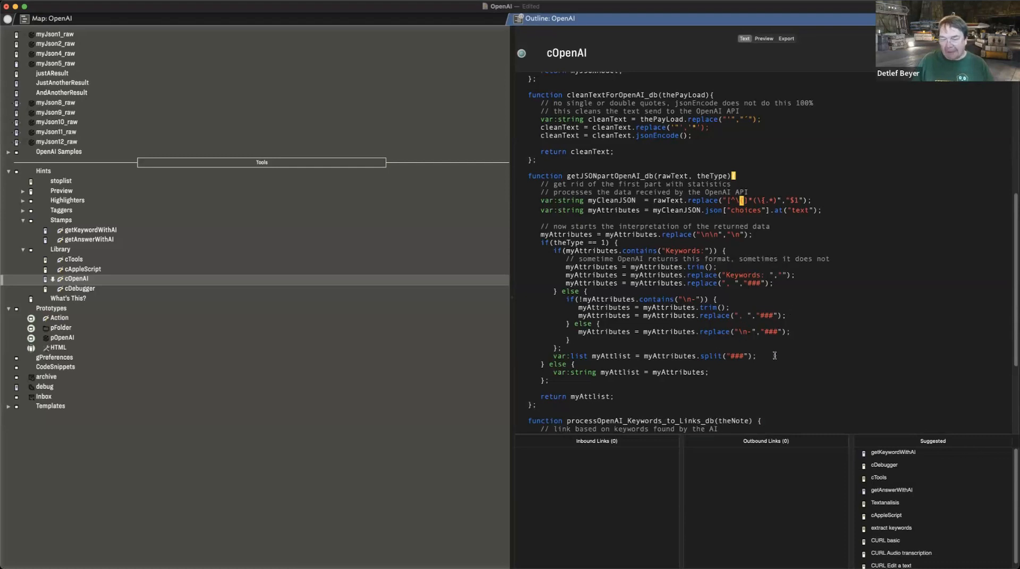
scroll(774, 355, "down", 5)
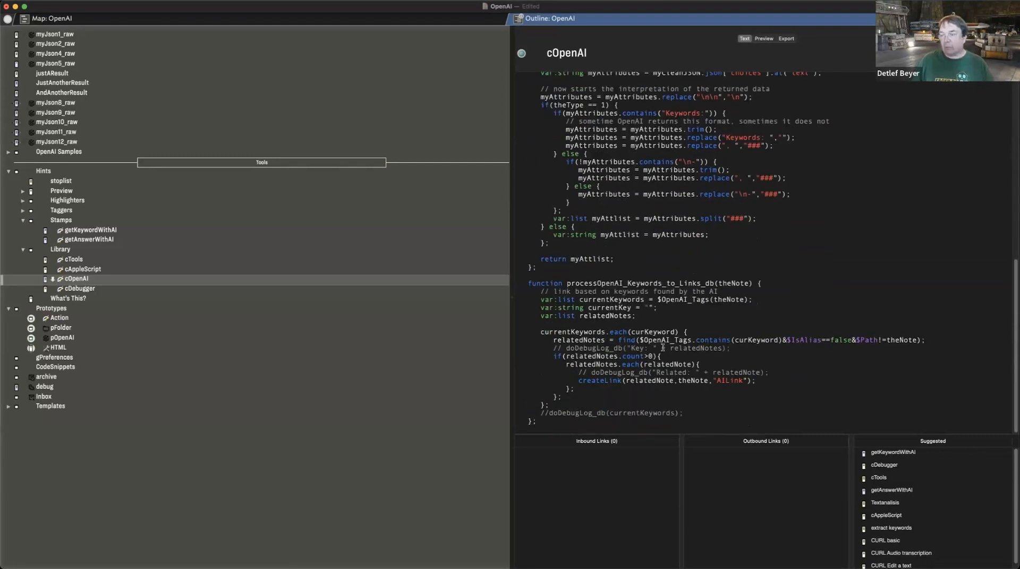
triple_click(528, 284)
scroll(679, 364, "down", 1)
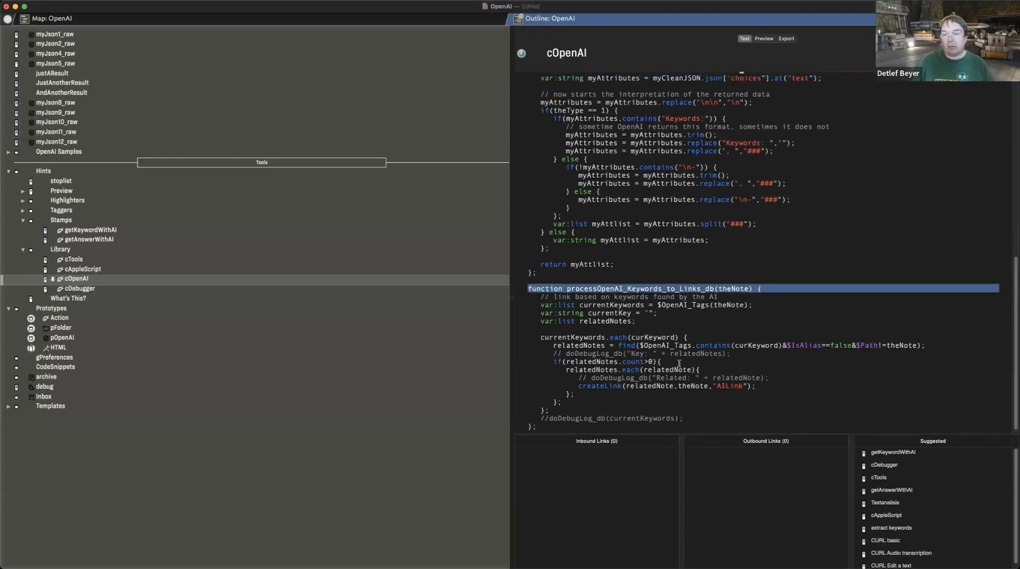
Highlight the callOpenAI_db and buildOpenAIPayload_db functions at the start of the cOpenAI note to examine how the API call is built
scroll(679, 364, "up", 10)
left_click(784, 192)
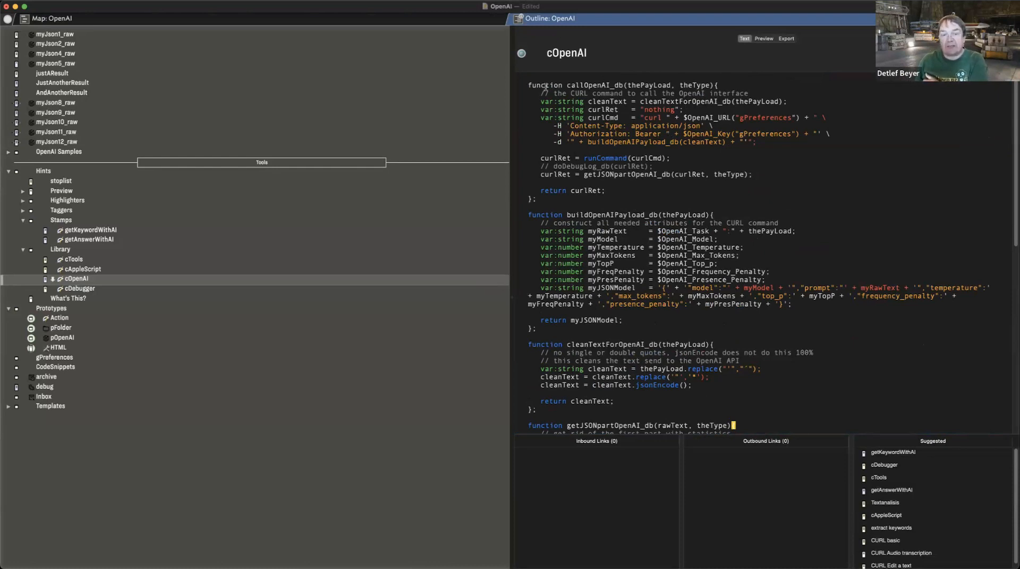
left_click_drag(529, 83, 544, 198)
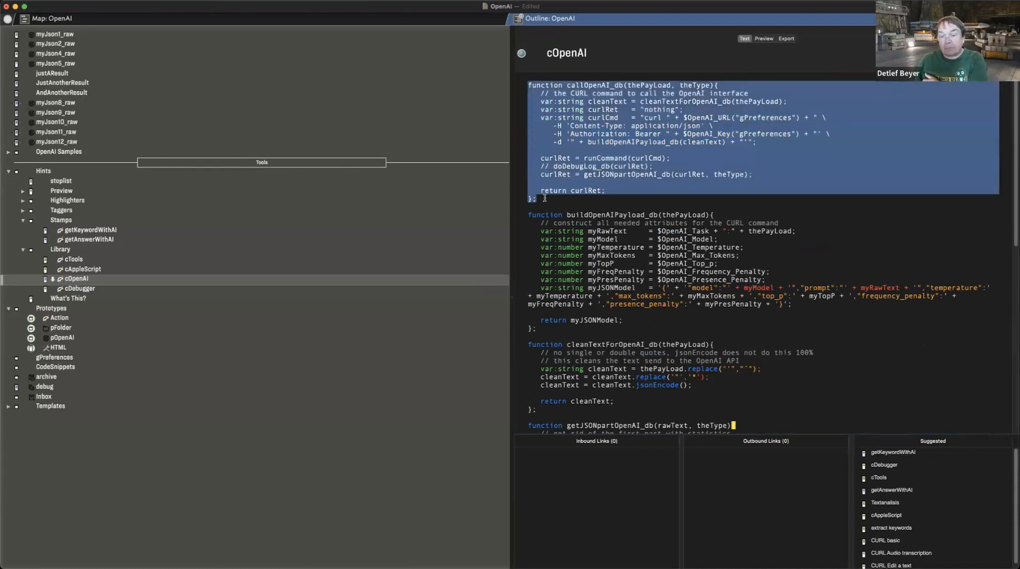
left_click(587, 332, "shift")
scroll(671, 375, "down", 3)
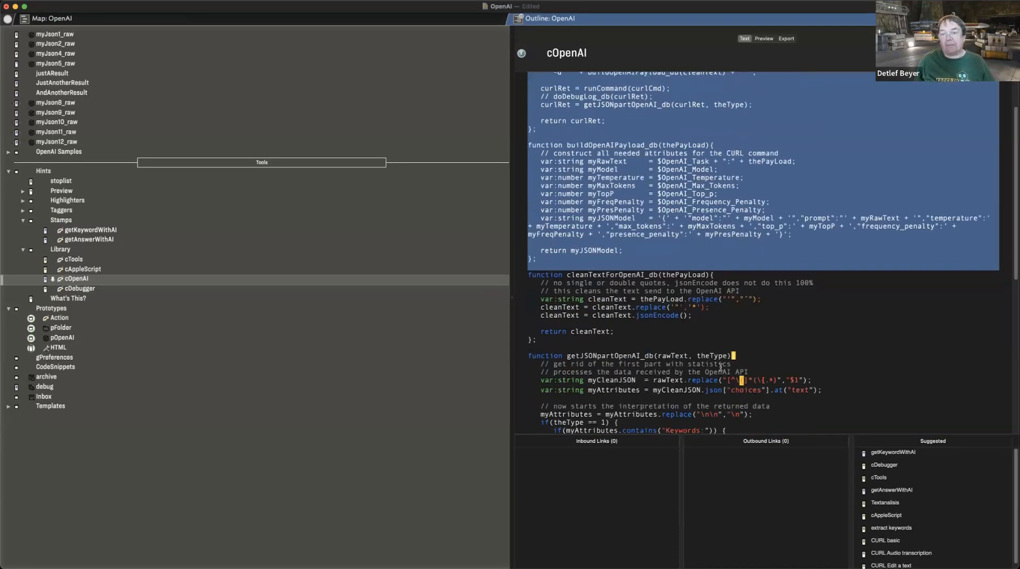
scroll(721, 366, "up", 3)
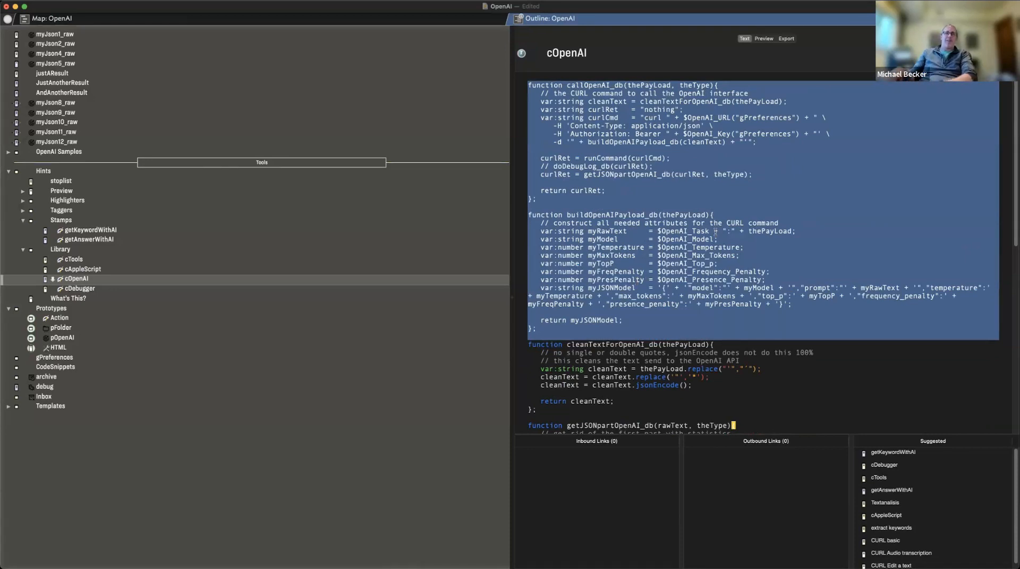
left_click(748, 206)
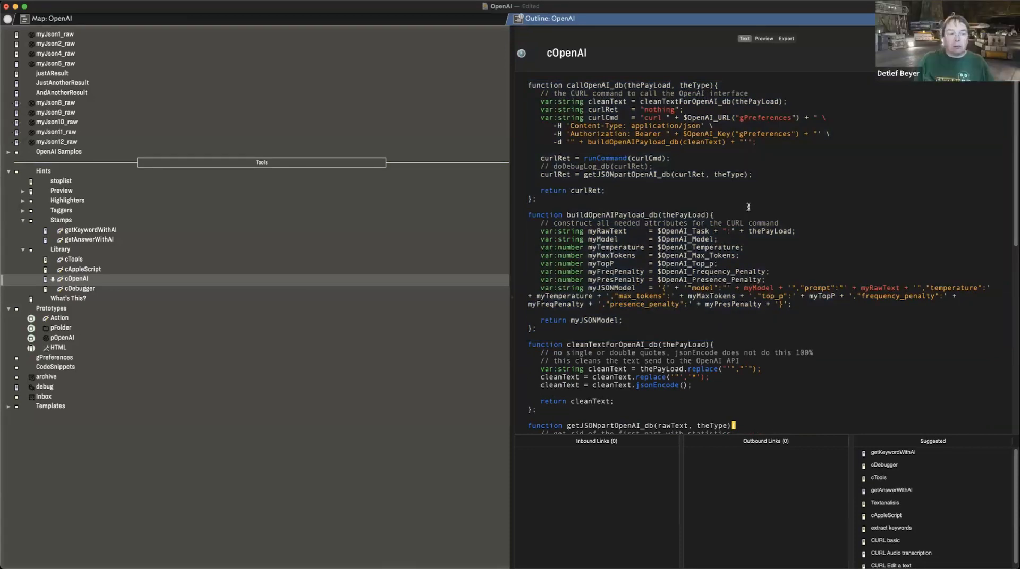
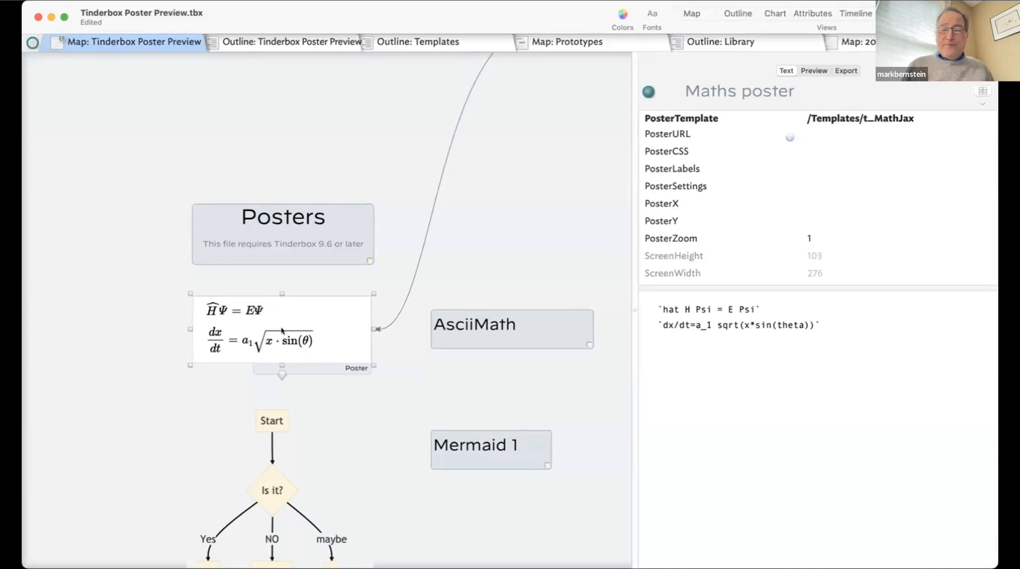
Enlarge all the text of the Maths poster note, keeping each formula on one line, and highlight the backticks enclosing the first formula
left_click_drag(823, 325, 617, 317)
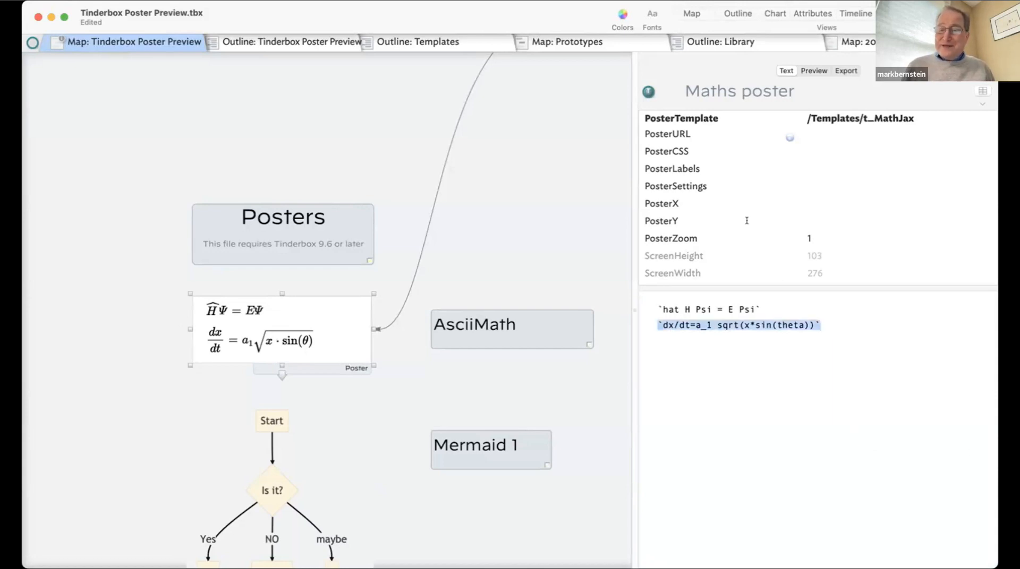
left_click(735, 376)
key("super+a")
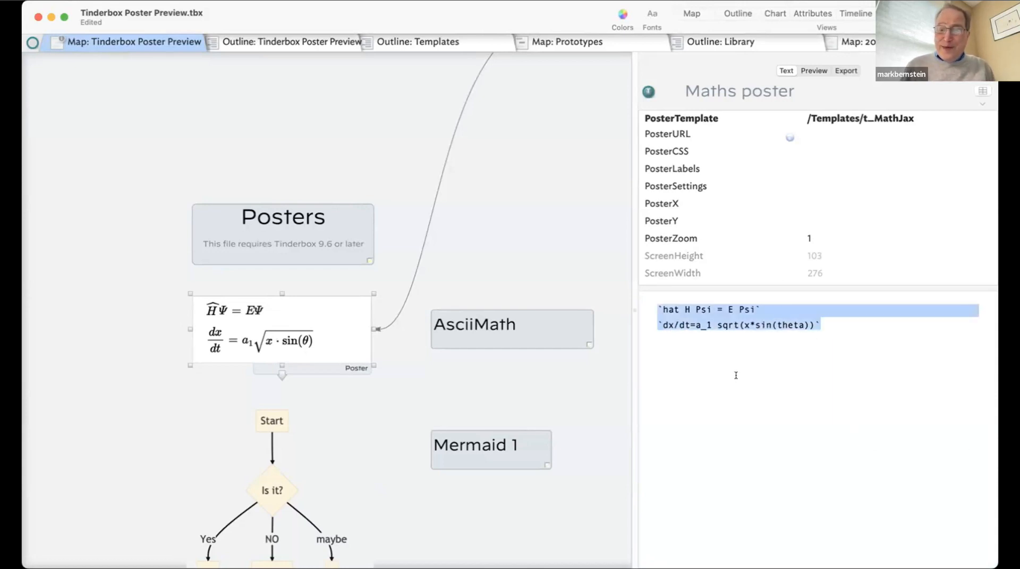
key("super+plus")
key("super+plus")
key("super+plus")
key("super+plus")
key("super+plus")
key("super+plus")
key("super+plus")
key("super+plus")
key("super+plus")
key("super+plus")
key("super+plus")
key("super+plus")
key("super+plus")
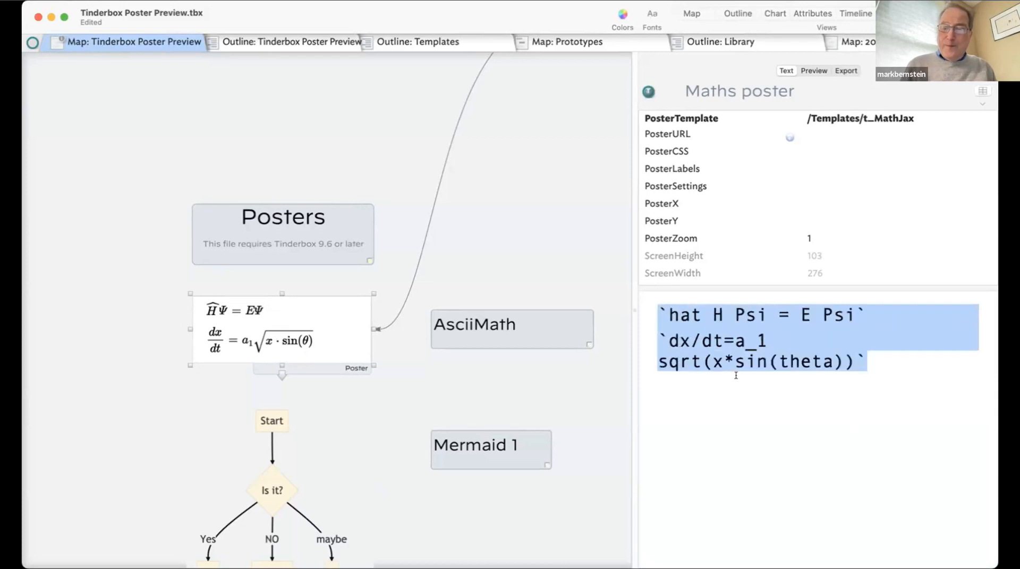
key("super+minus")
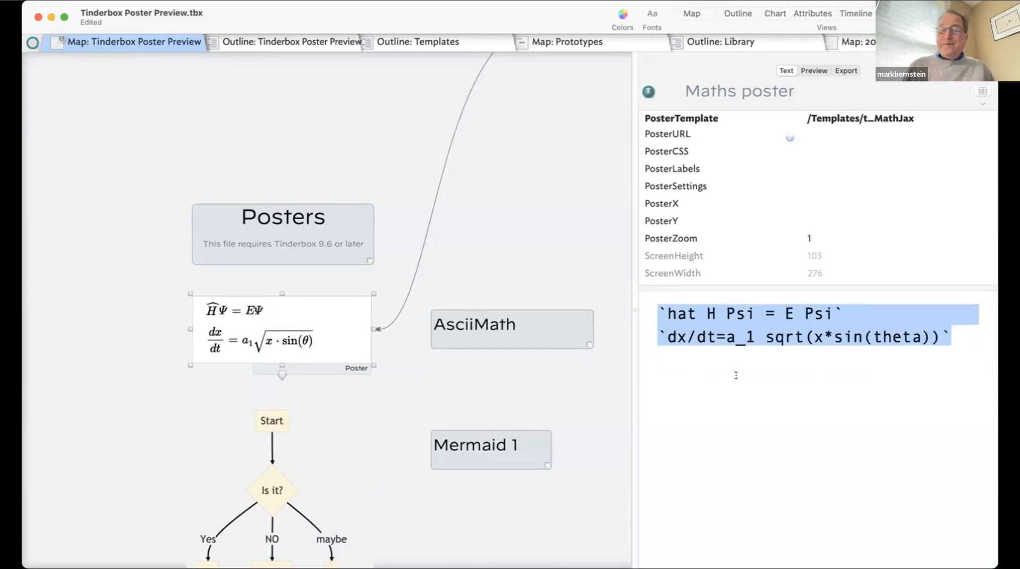
left_click(721, 388)
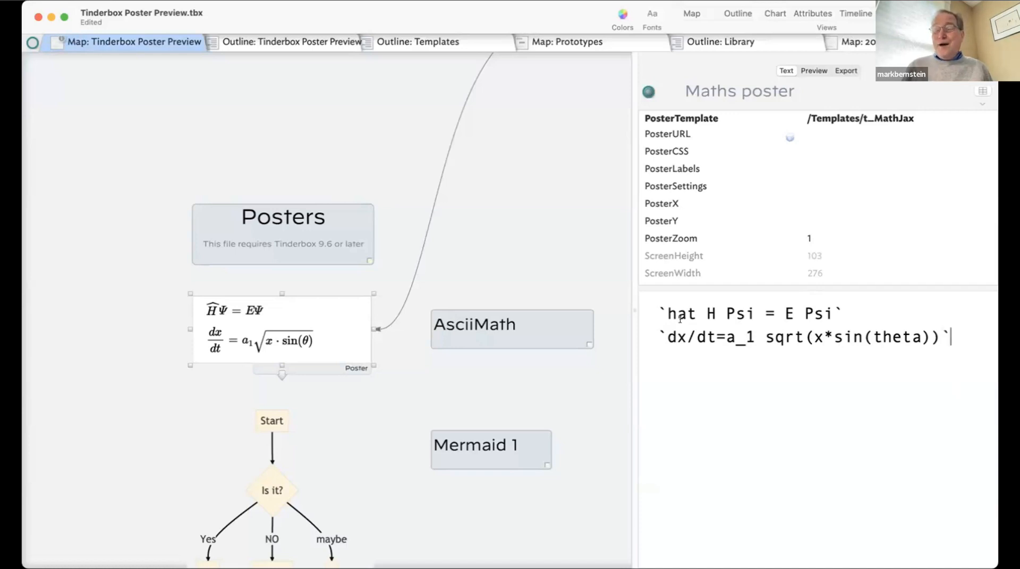
left_click_drag(668, 311, 635, 304)
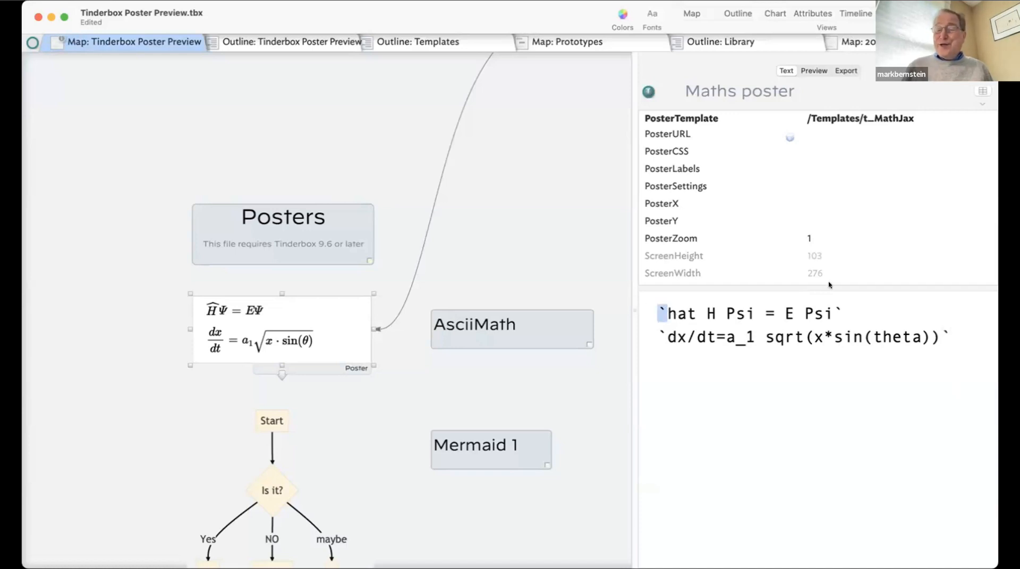
left_click_drag(840, 306, 832, 306)
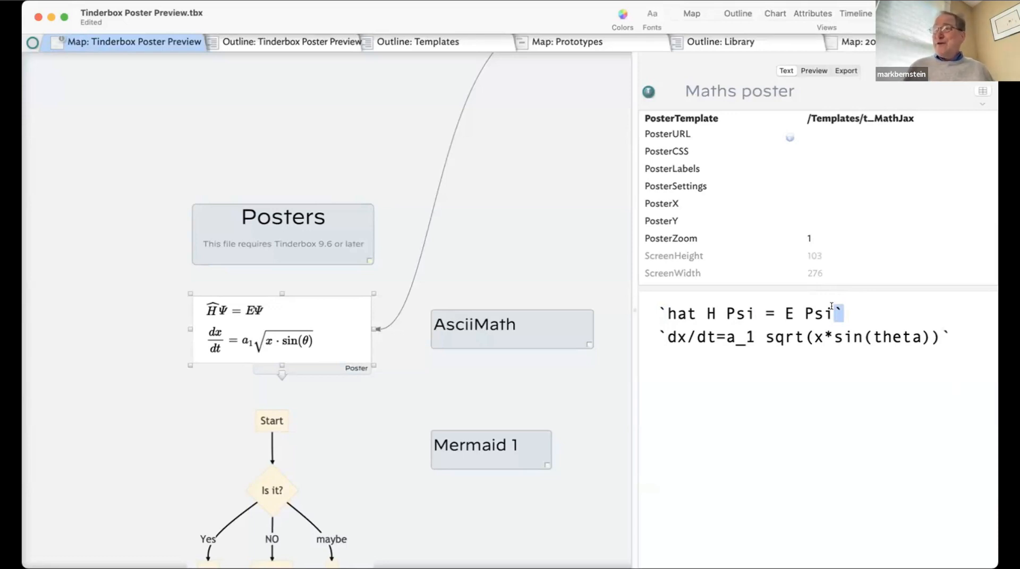
left_click(852, 312)
key("Return")
type("Thisa")
key("BackSpace")
key("BackSpace")
key("BackSpace")
type("s is")
key("BackSpace")
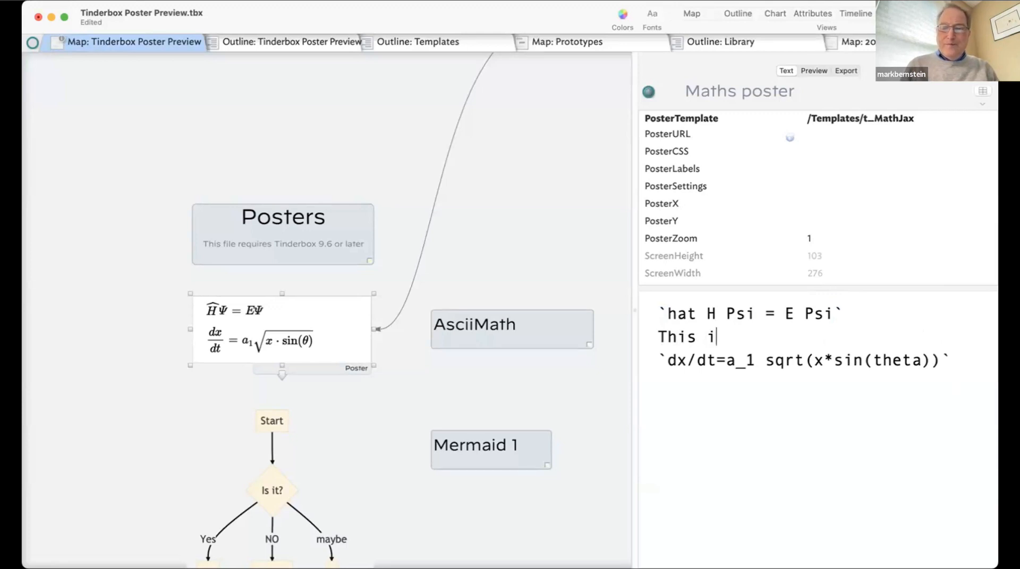
key("BackSpace")
key("BackSpace")
key("BackSpace")
key("BackSpace")
key("BackSpace")
key("BackSpace")
key("BackSpace")
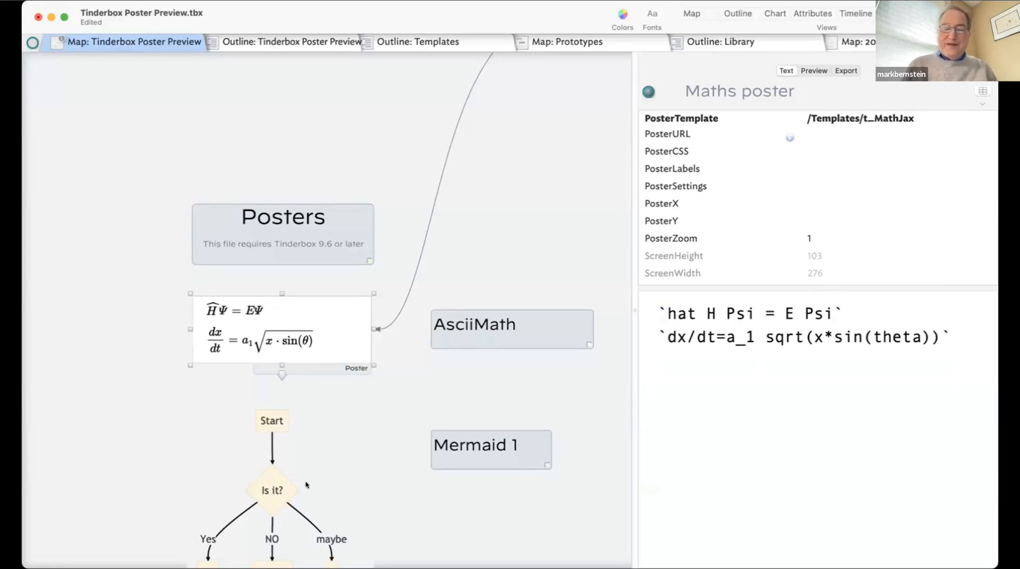
Resize the Maths poster on the map to about 353 by 162 to fit both formulas, and shift the flowchart poster slightly down beneath it
scroll(396, 370, "down", 5)
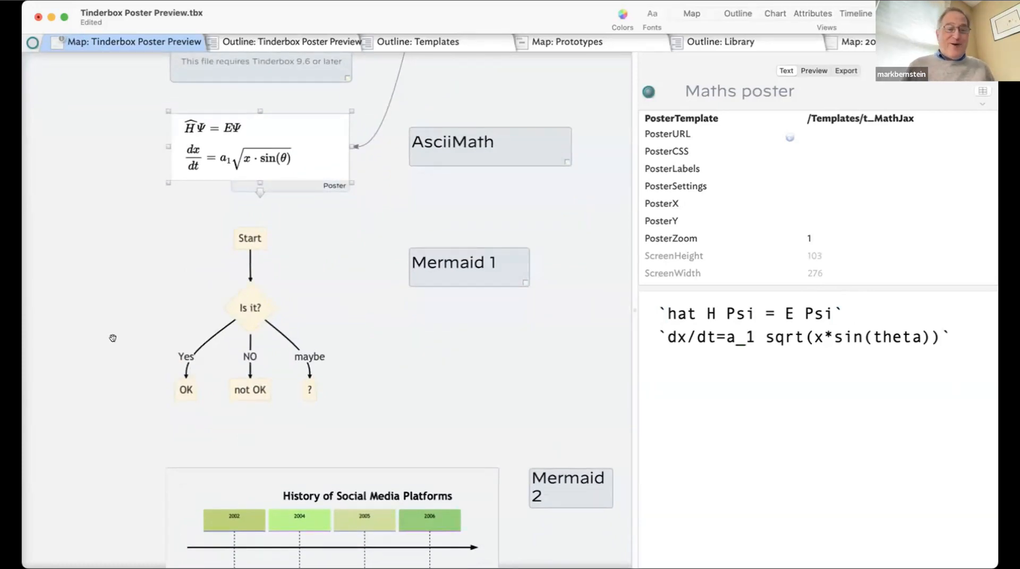
left_click(492, 269)
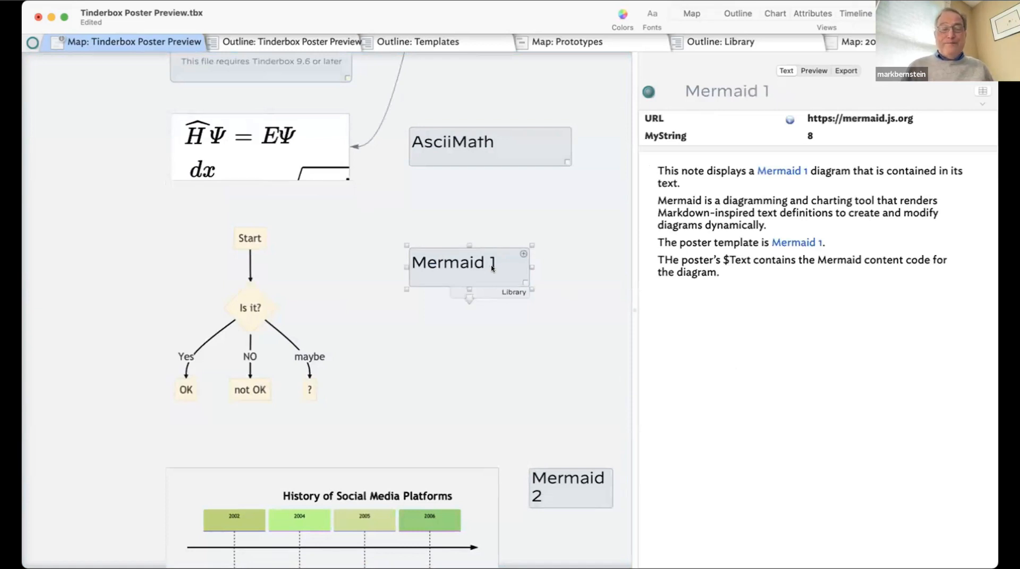
left_click(247, 150)
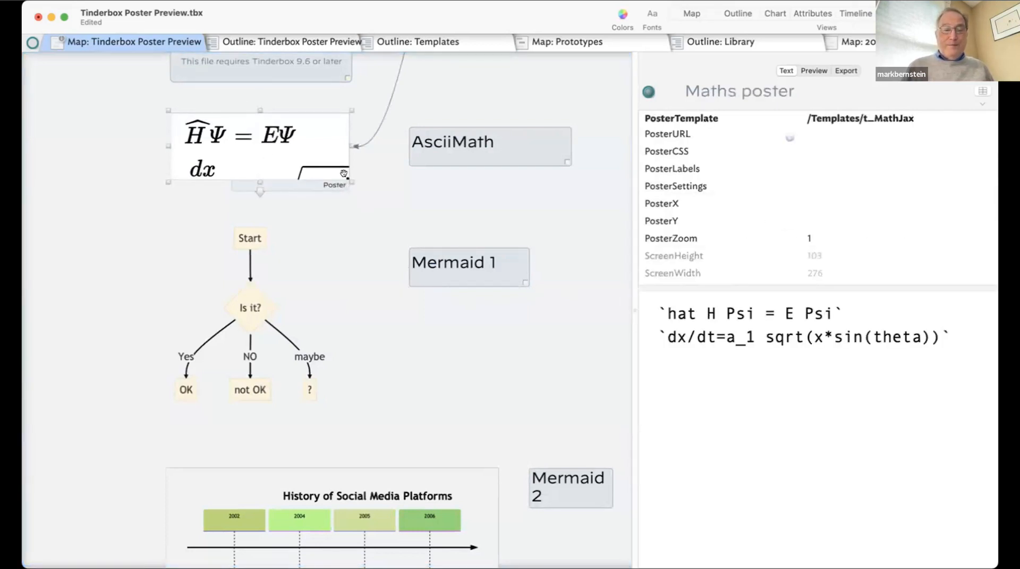
left_click_drag(351, 182, 400, 217)
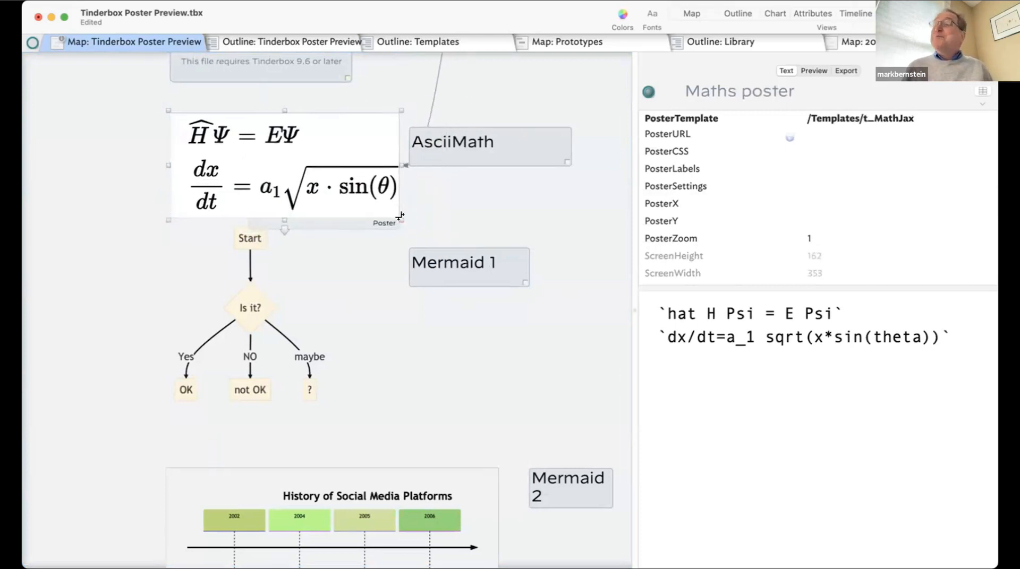
left_click(256, 305)
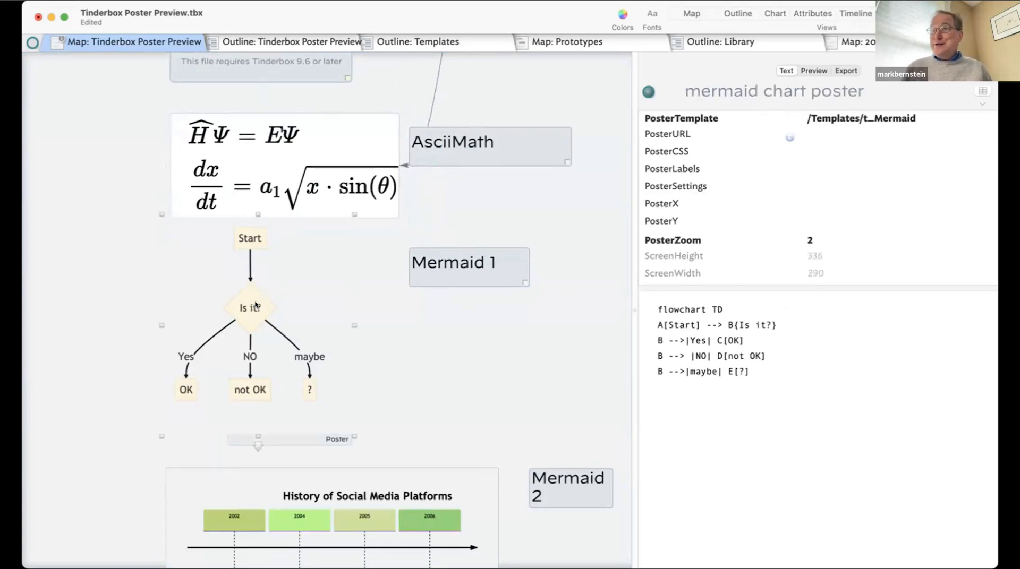
left_click_drag(255, 305, 255, 314)
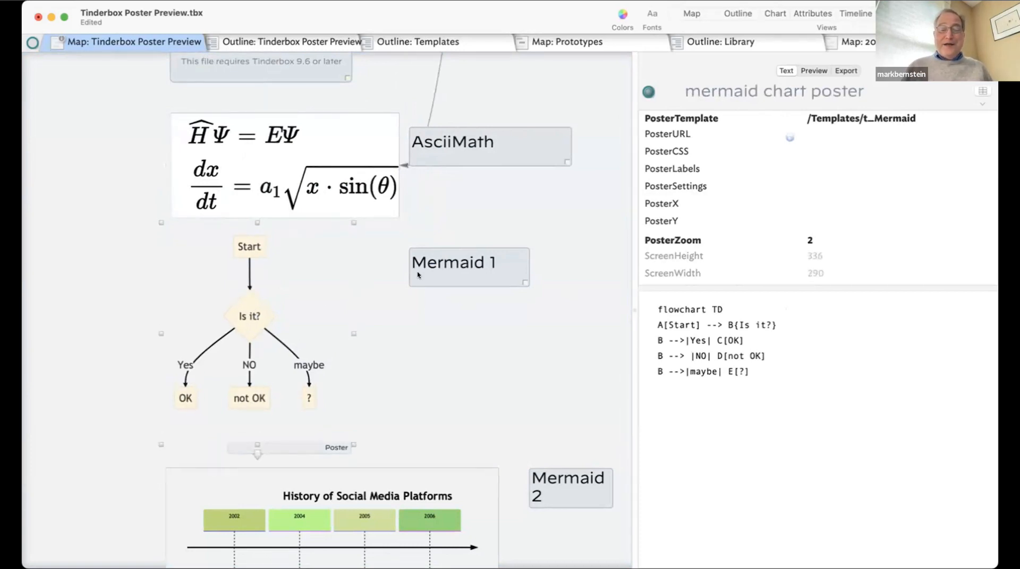
Highlight the node labels Start and Is it? in the mermaid chart poster's flowchart code
left_click(769, 371)
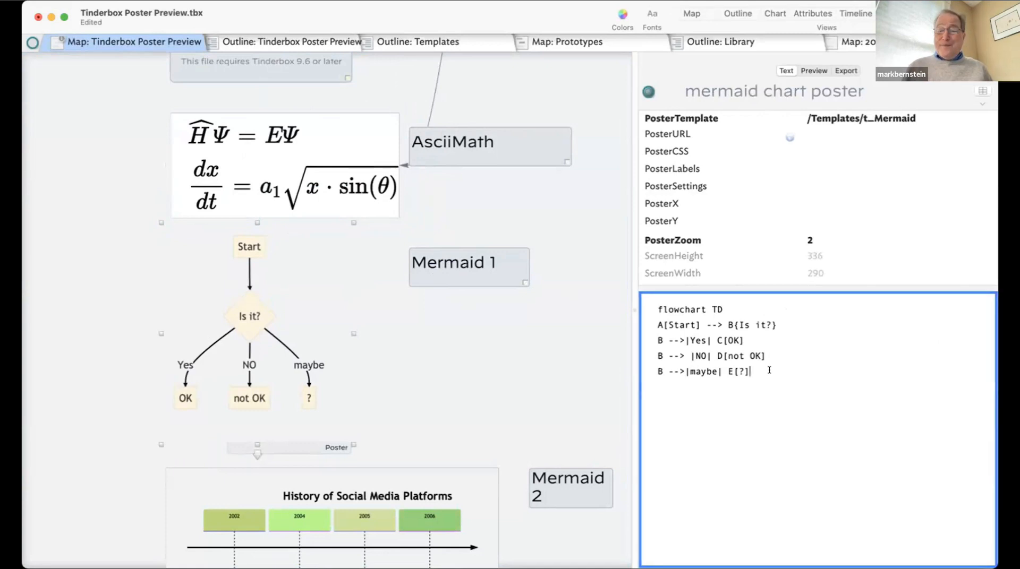
left_click(656, 324)
left_click(685, 325)
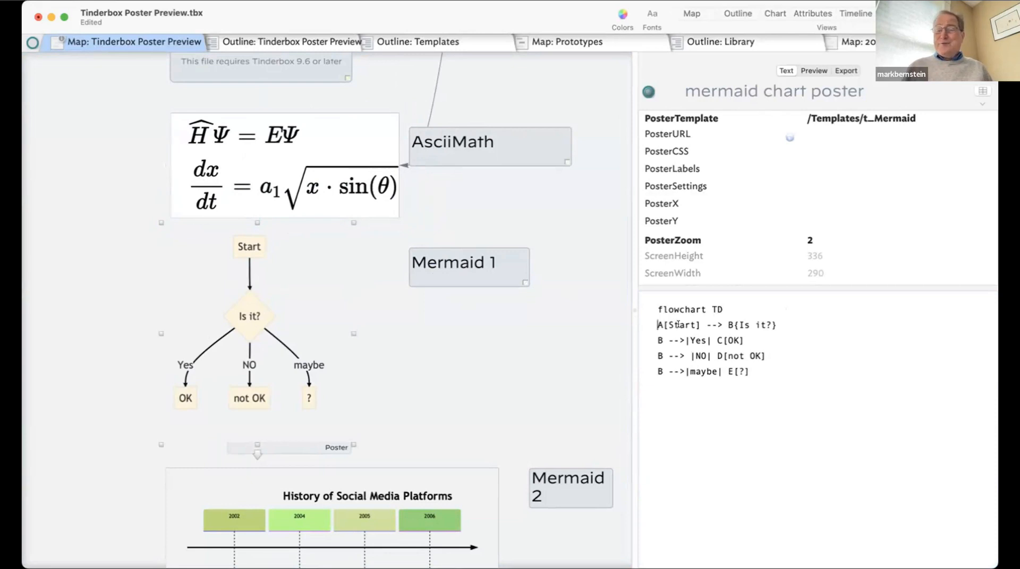
double_click(679, 324)
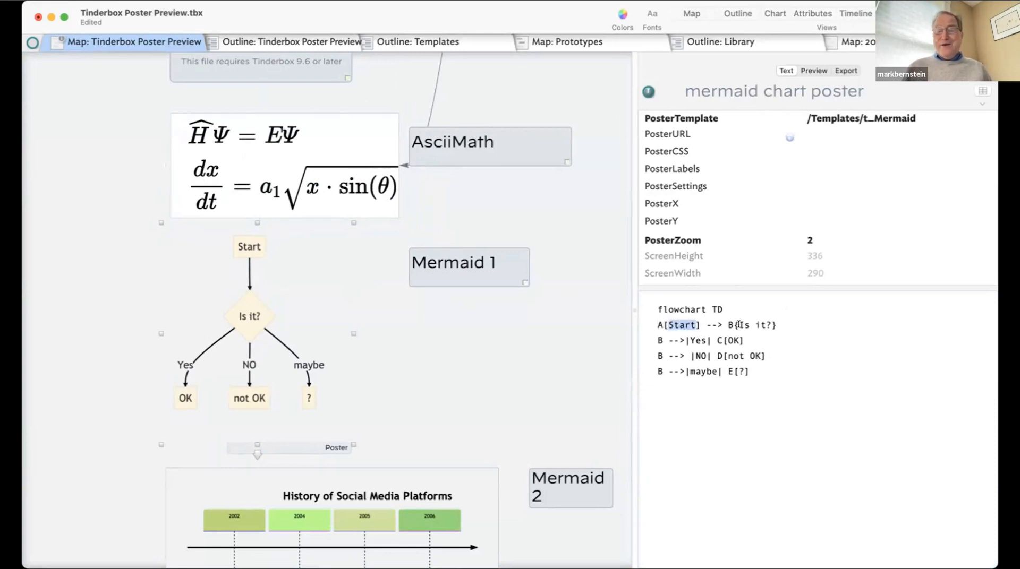
left_click_drag(739, 325, 771, 322)
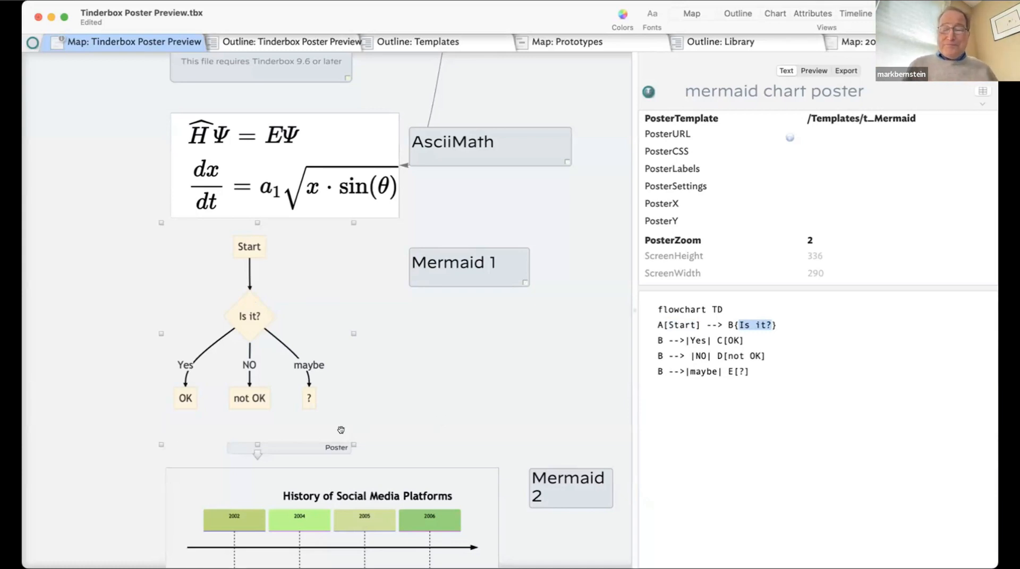
Select the History of Social Media Platforms timeline poster on the map to examine its Mermaid code
scroll(407, 411, "down", 5)
scroll(407, 411, "right", 2)
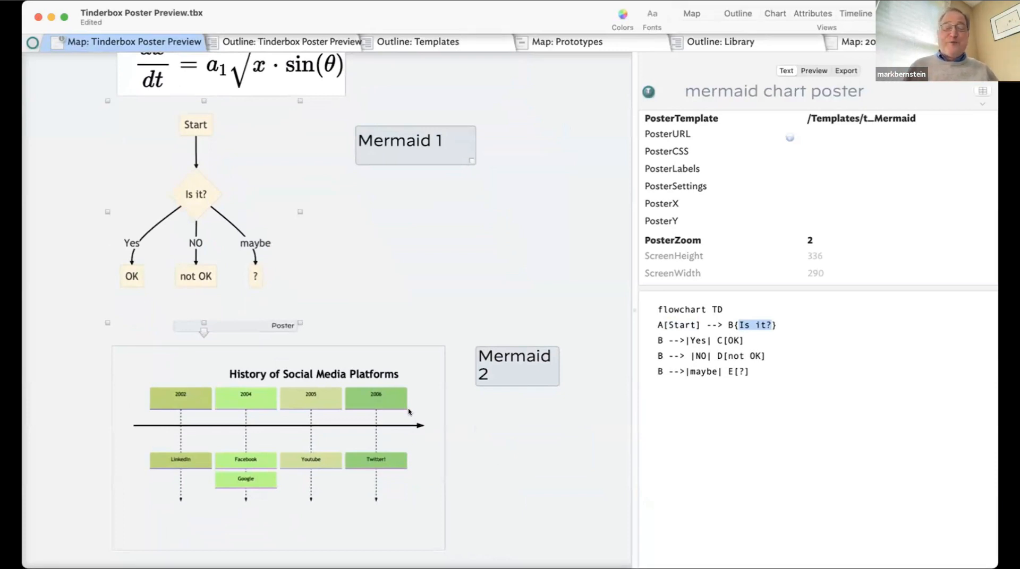
scroll(407, 410, "down", 8)
left_click(328, 232)
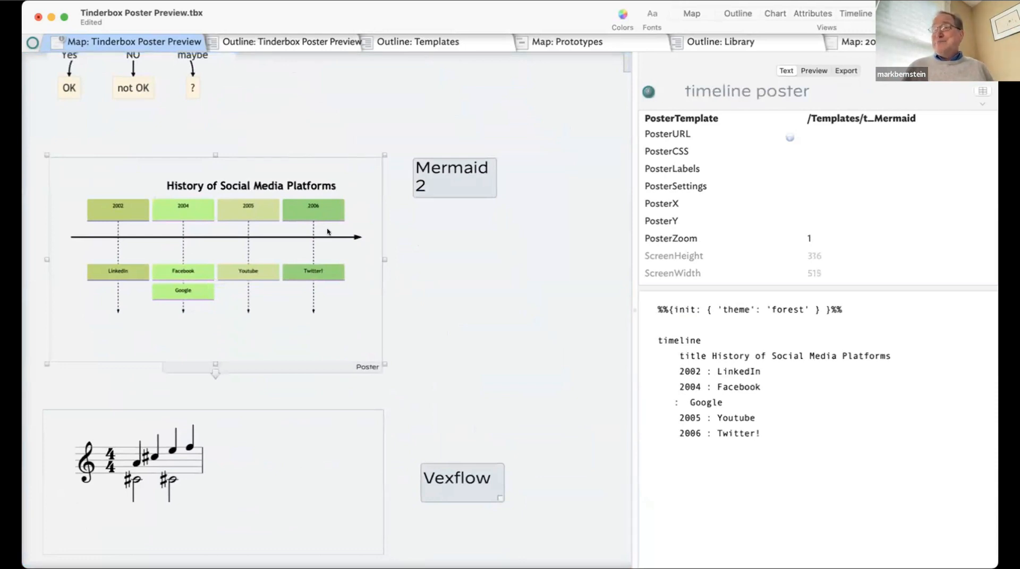
Read the Vexflow note and highlight the first score.voice line in the Music Notation poster's text
scroll(327, 233, "down", 3)
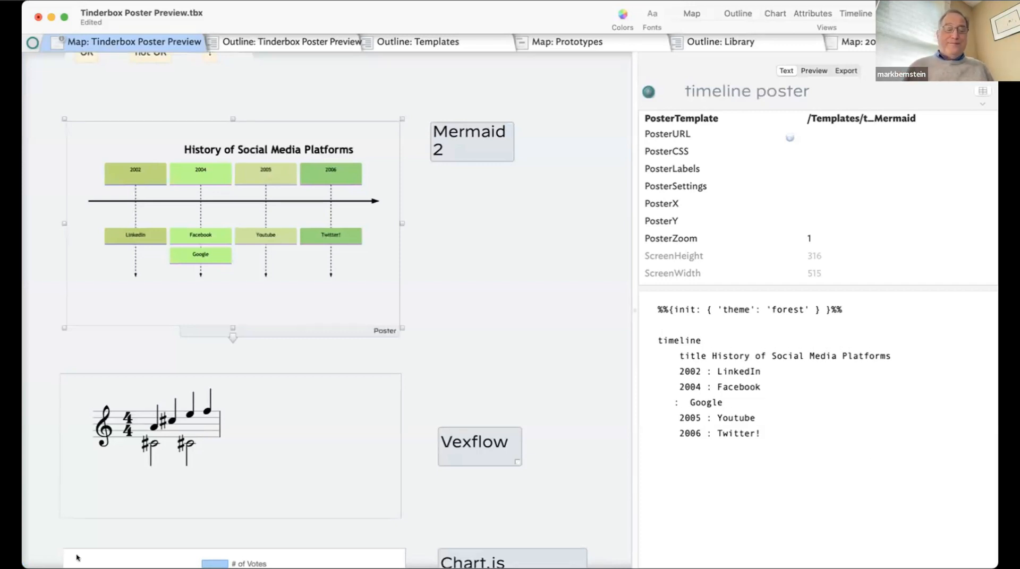
scroll(175, 492, "down", 3)
scroll(175, 492, "left", 1)
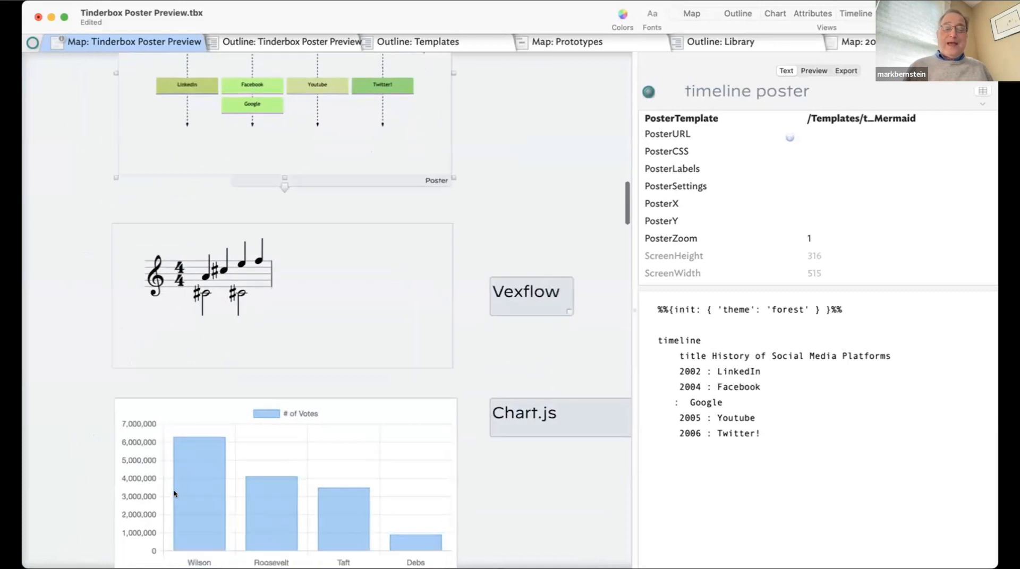
left_click(530, 302)
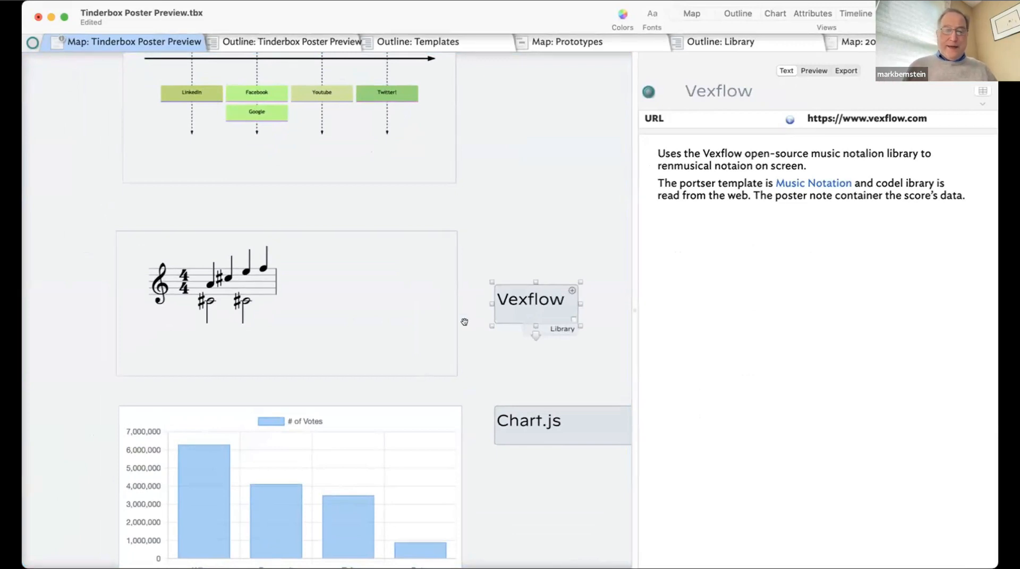
left_click(222, 331)
left_click(665, 324)
left_click_drag(665, 324, 709, 330)
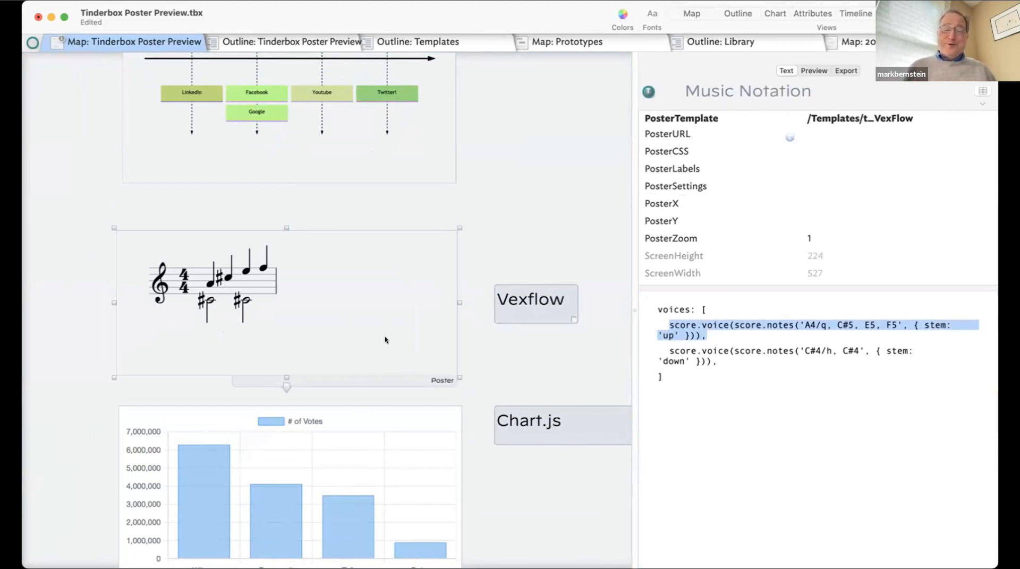
Select the # of Votes bar chart poster on the map and examine its PosterX and PosterY attribute values
scroll(385, 340, "down", 5)
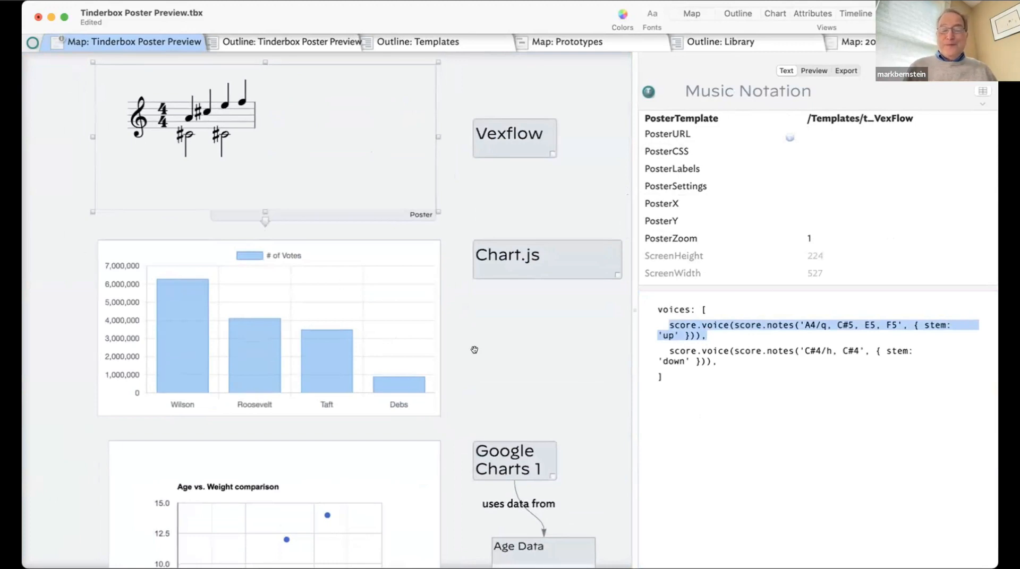
left_click(308, 274)
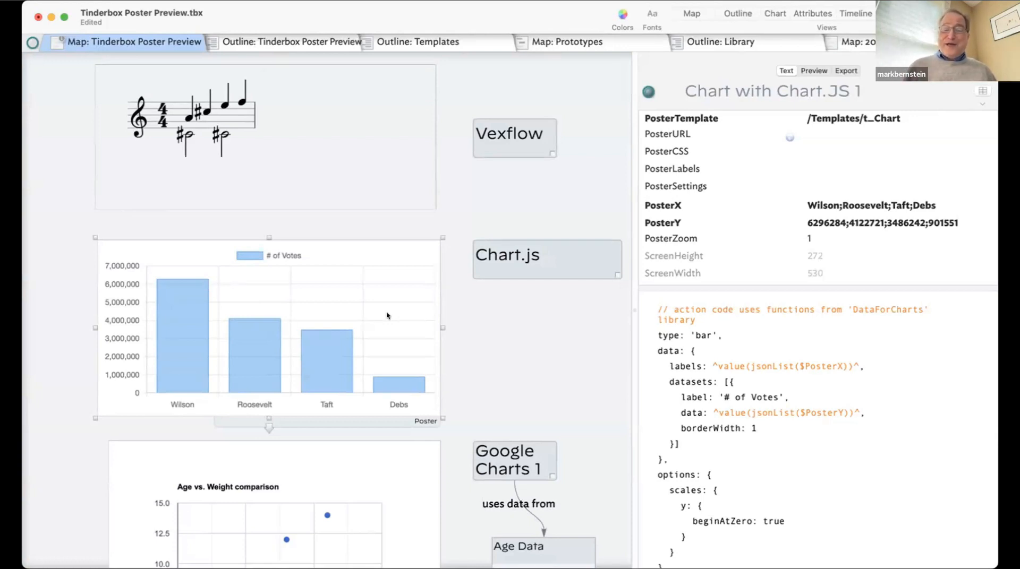
scroll(802, 530, "down", 2)
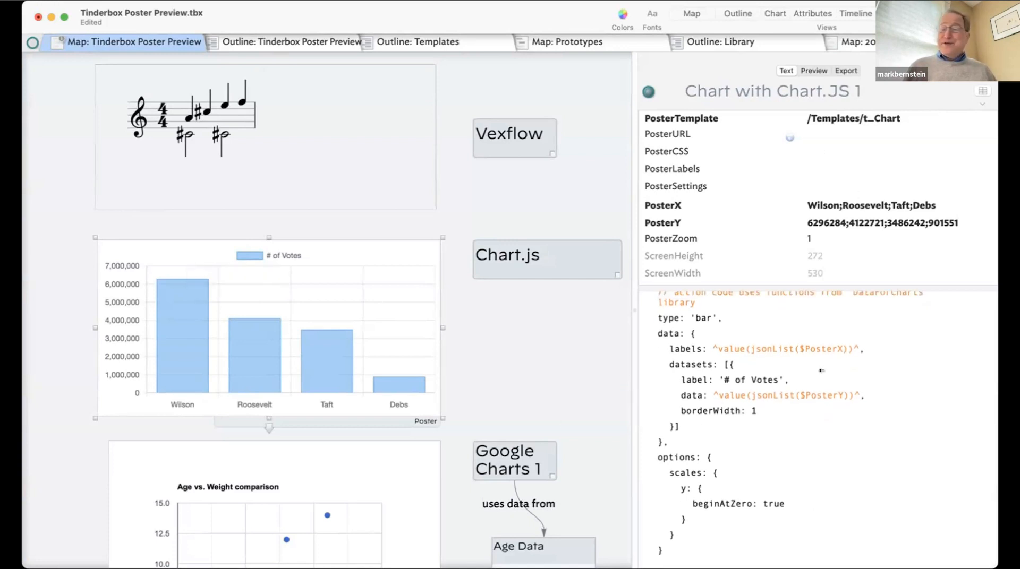
left_click(809, 203)
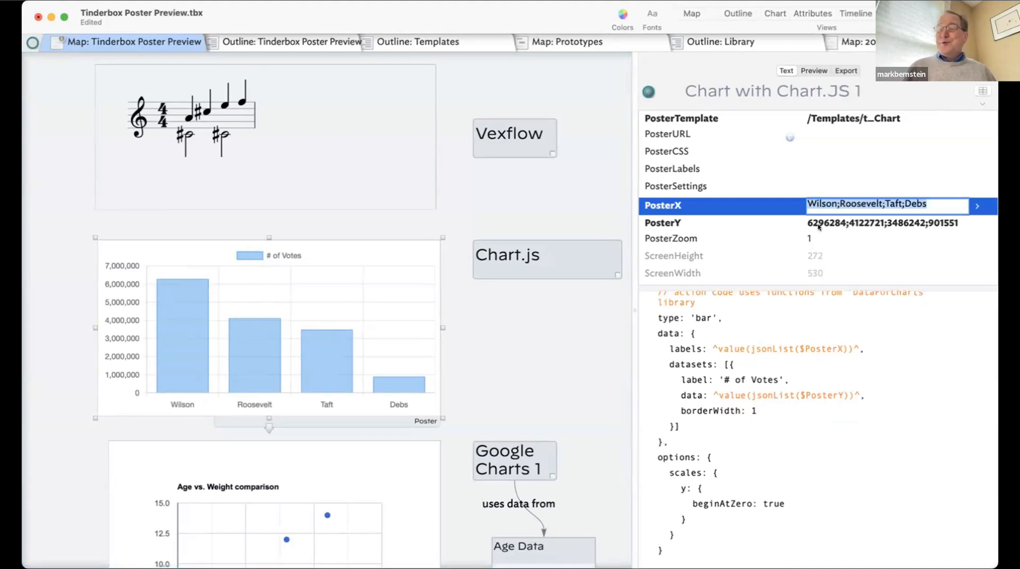
left_click(818, 223)
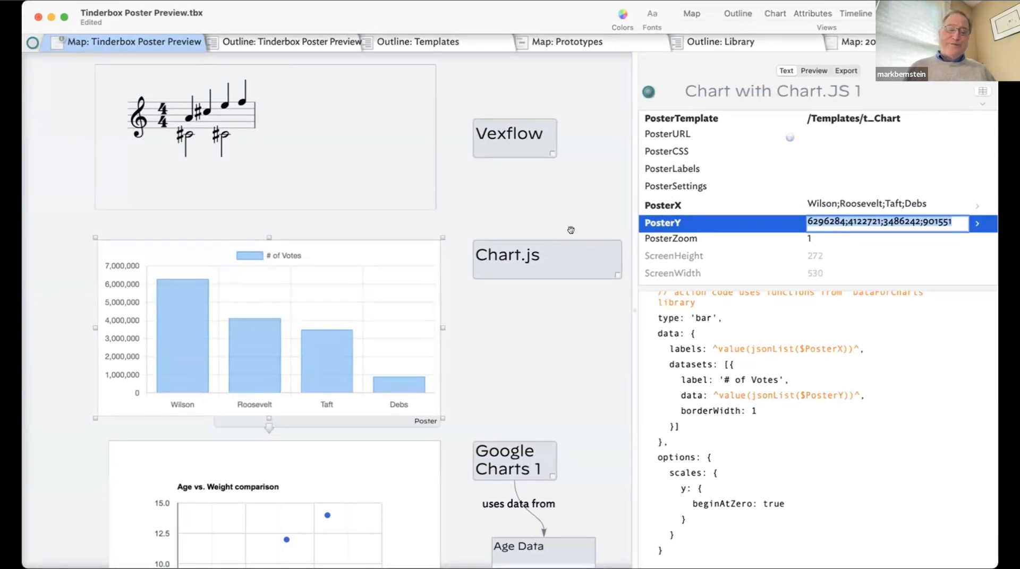
Select the Age vs. Weight scatterplot poster on the map to examine its Google Charts code
scroll(494, 346, "down", 5)
scroll(494, 349, "down", 3)
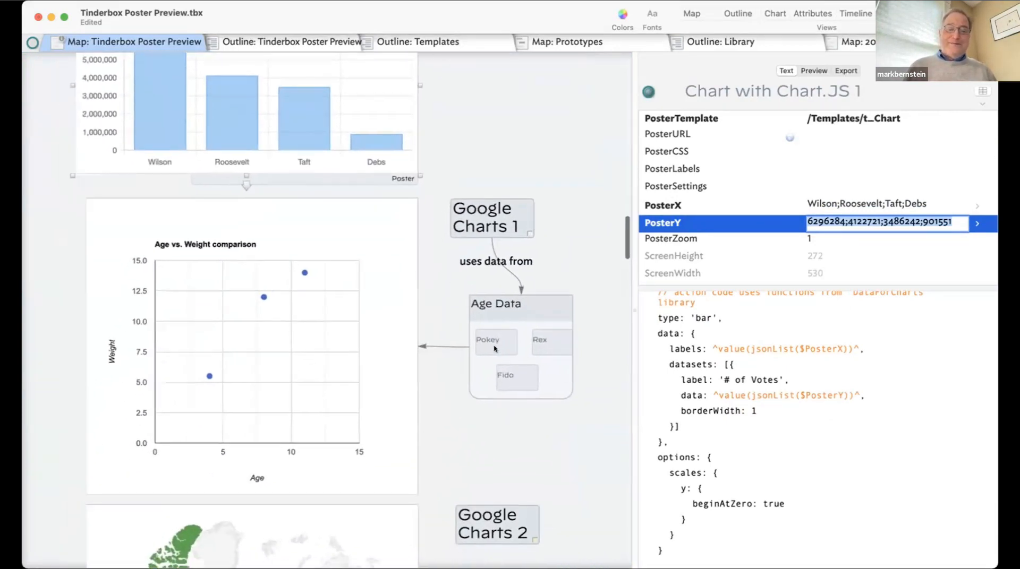
left_click(335, 213)
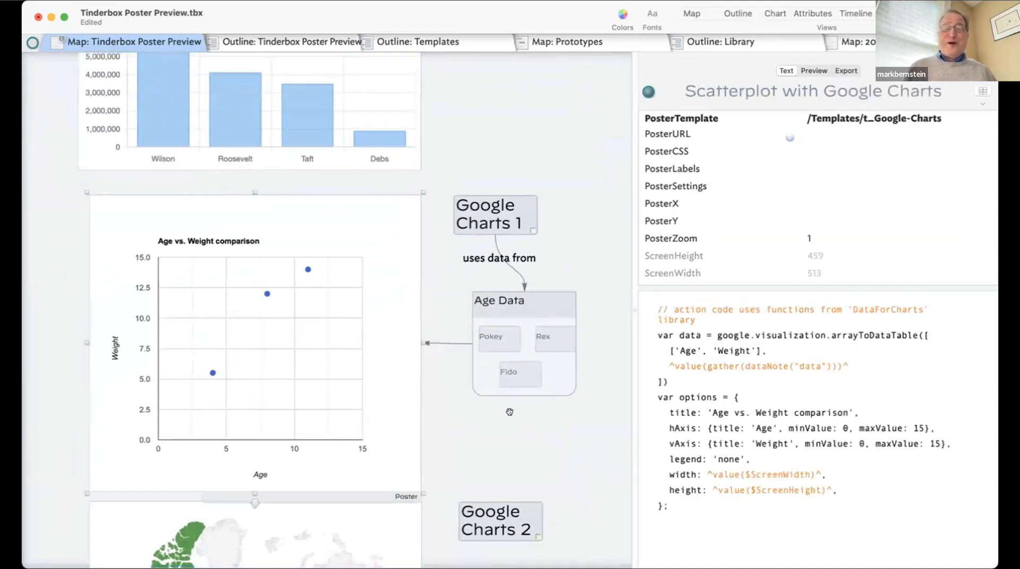
Move the Pokey note out of the Age Data container onto the map and back in to test the scatterplot's response
left_click(490, 337)
left_click_drag(489, 337, 483, 438)
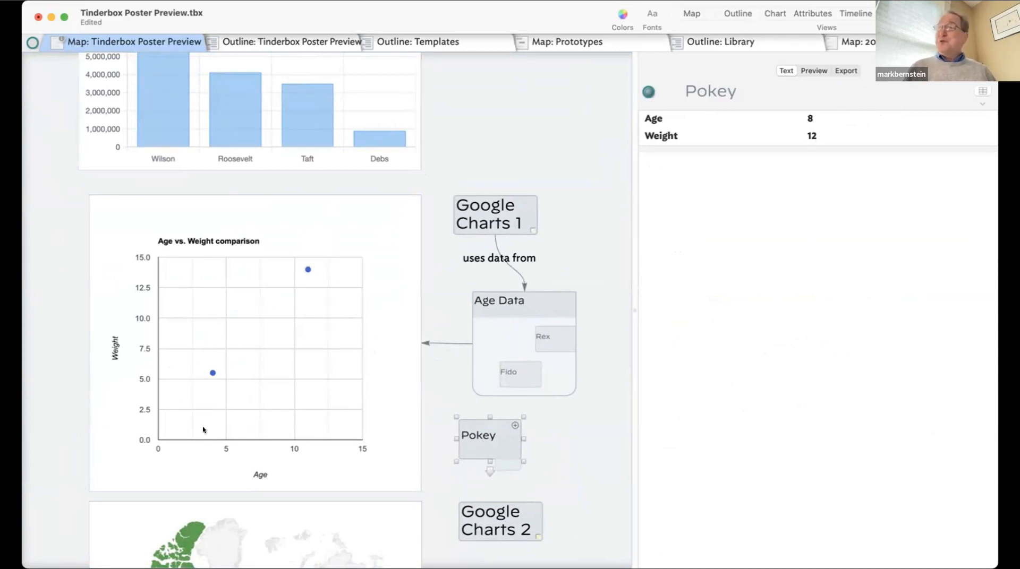
left_click_drag(484, 452, 489, 346)
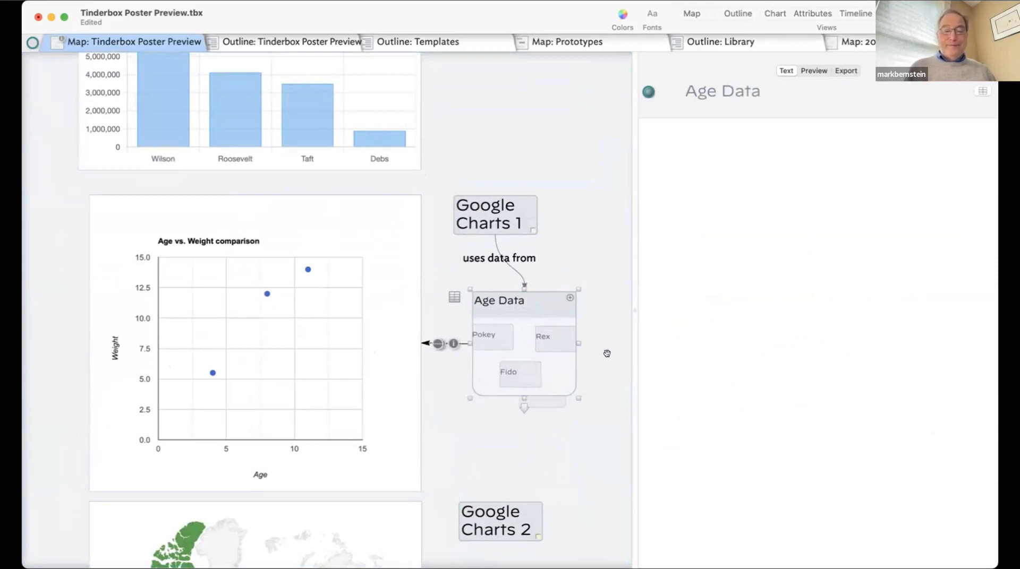
Select the Google Charts world map poster to examine its country and popularity data table
scroll(339, 429, "down", 5)
scroll(336, 431, "down", 9)
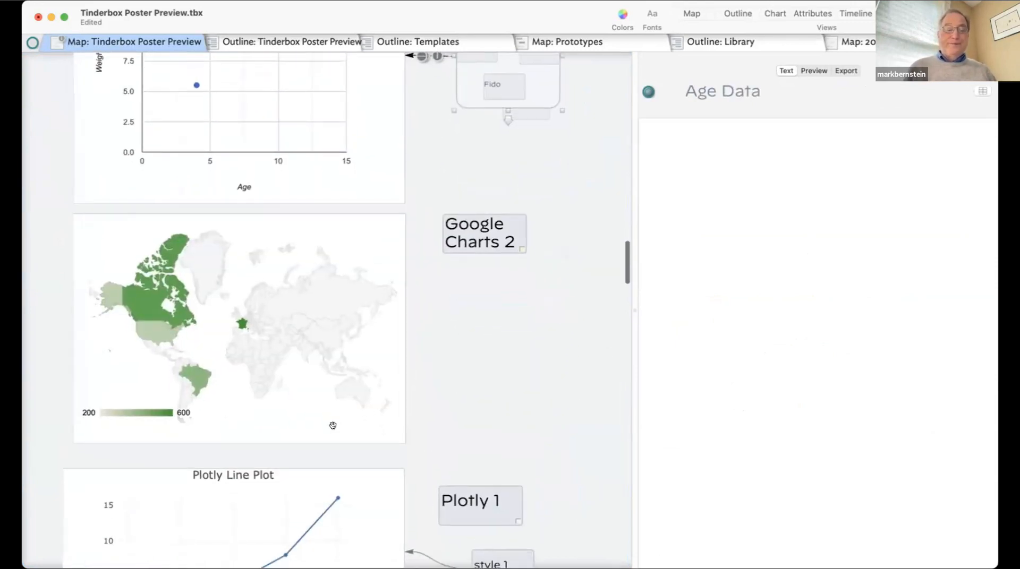
left_click(328, 293)
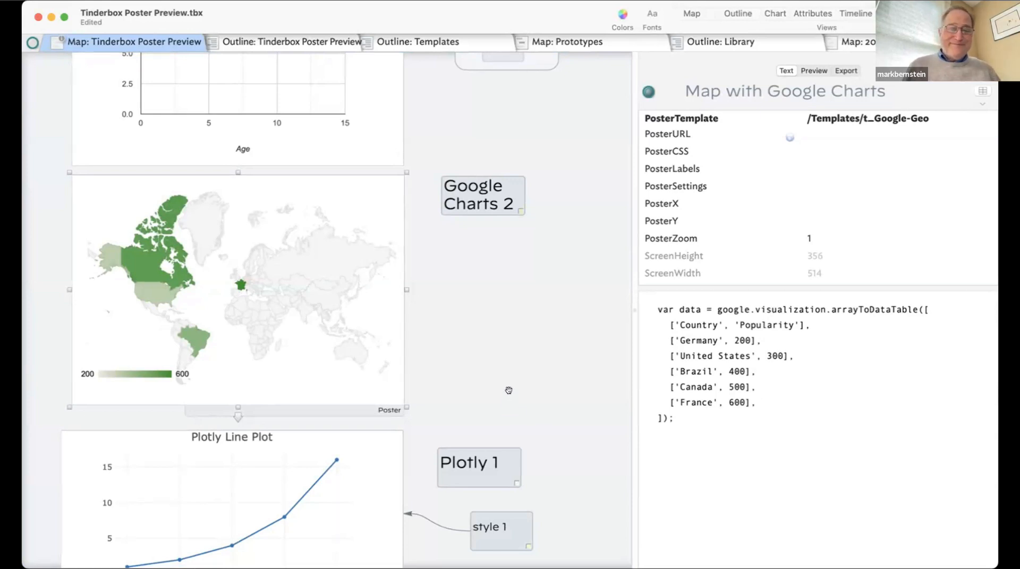
Set the Plotly line chart poster's PosterY to 1;2;4;18;16 and highlight the x and y lines in its code
scroll(510, 390, "down", 10)
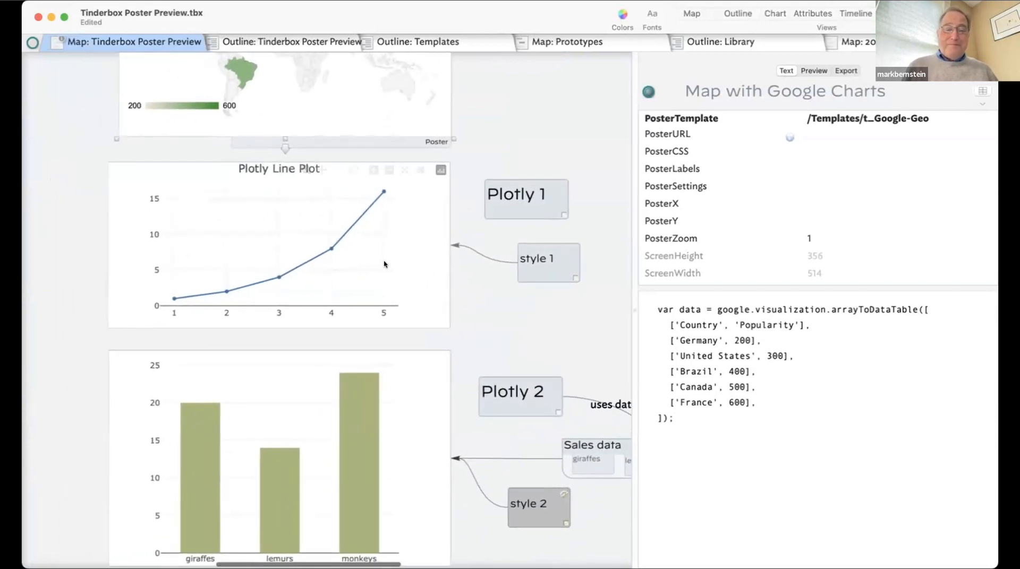
left_click(411, 256)
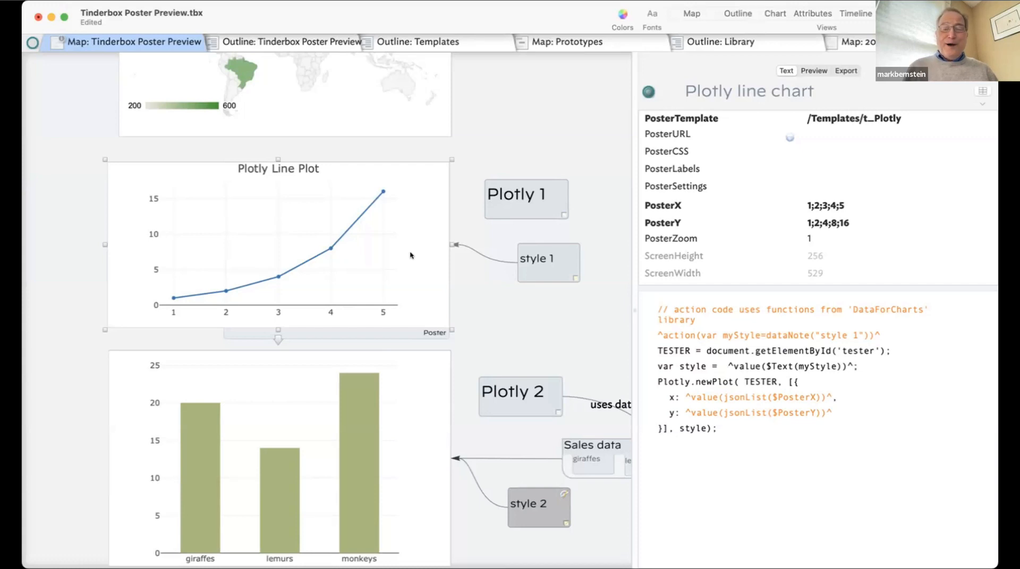
mouse_move(276, 261)
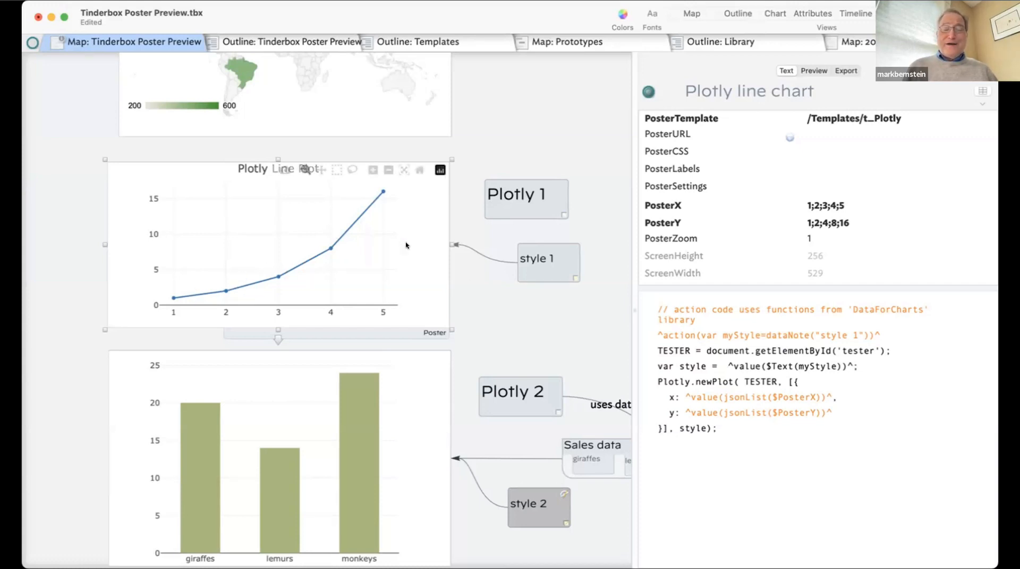
left_click(826, 223)
left_click(826, 223)
type("1")
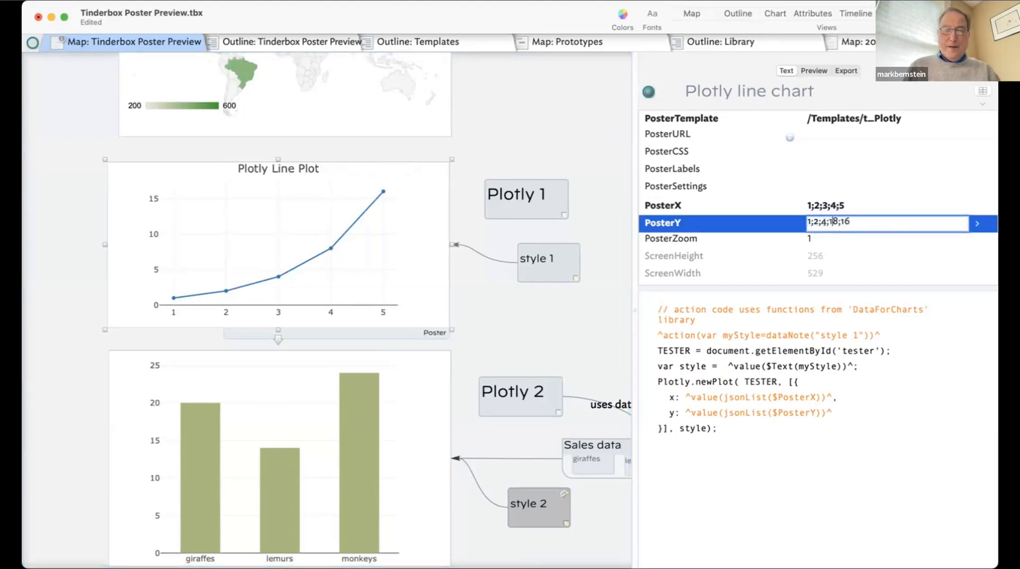
key("Return")
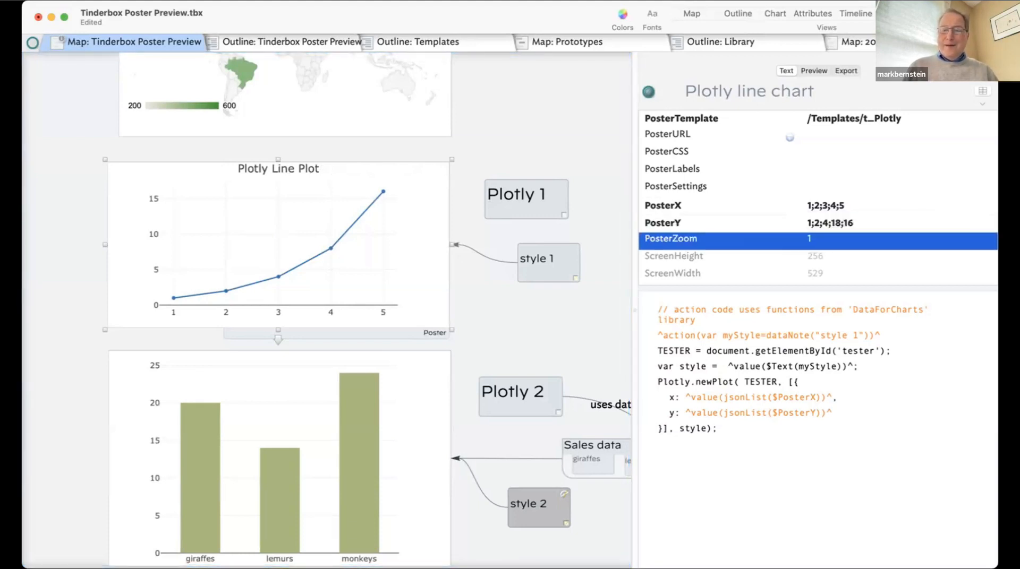
left_click(113, 40)
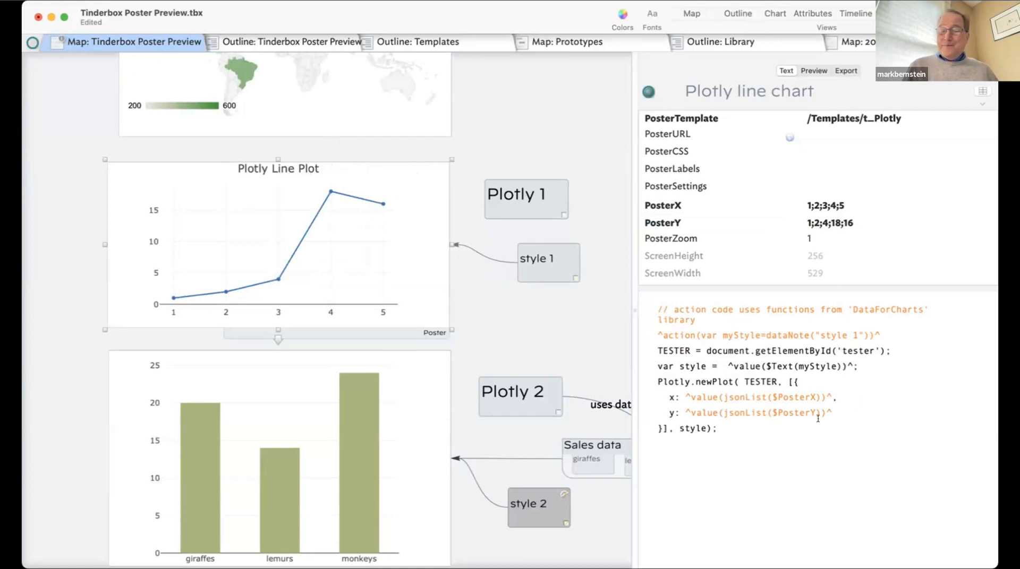
left_click_drag(664, 397, 894, 409)
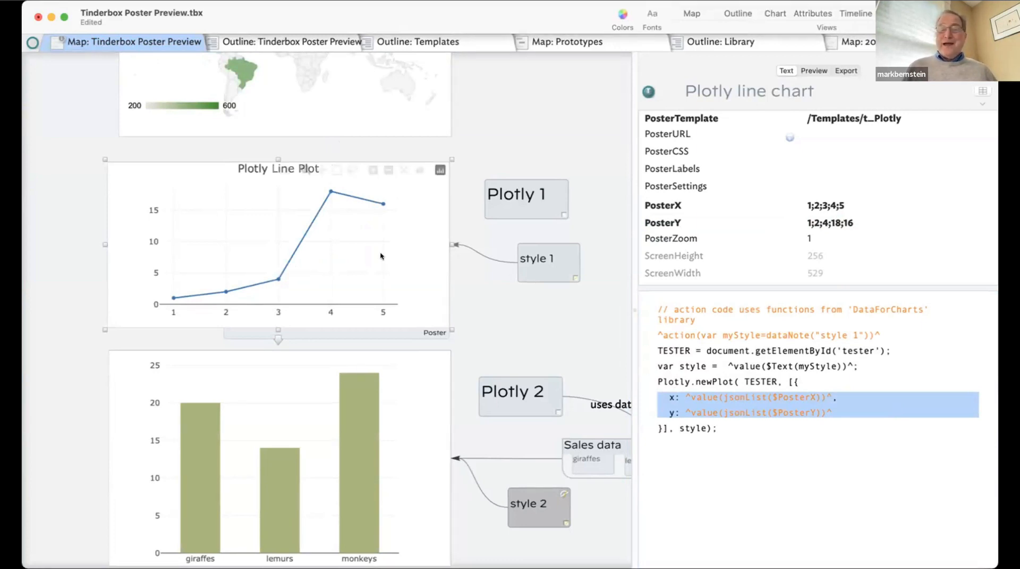
Replace the plot title in the style 1 note with Posters! and reselect the Plotly line chart poster
left_click(554, 265)
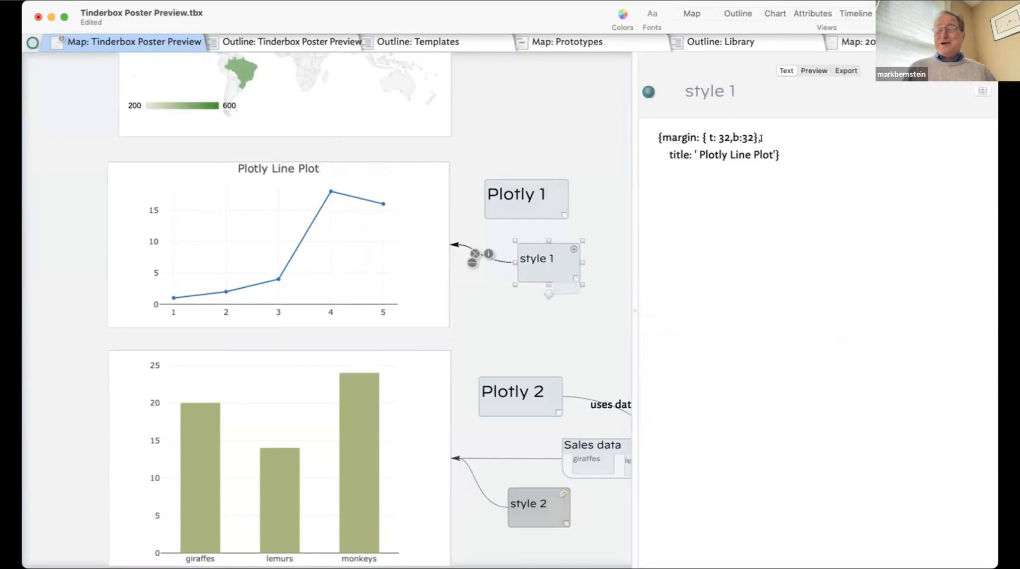
left_click_drag(698, 155, 770, 151)
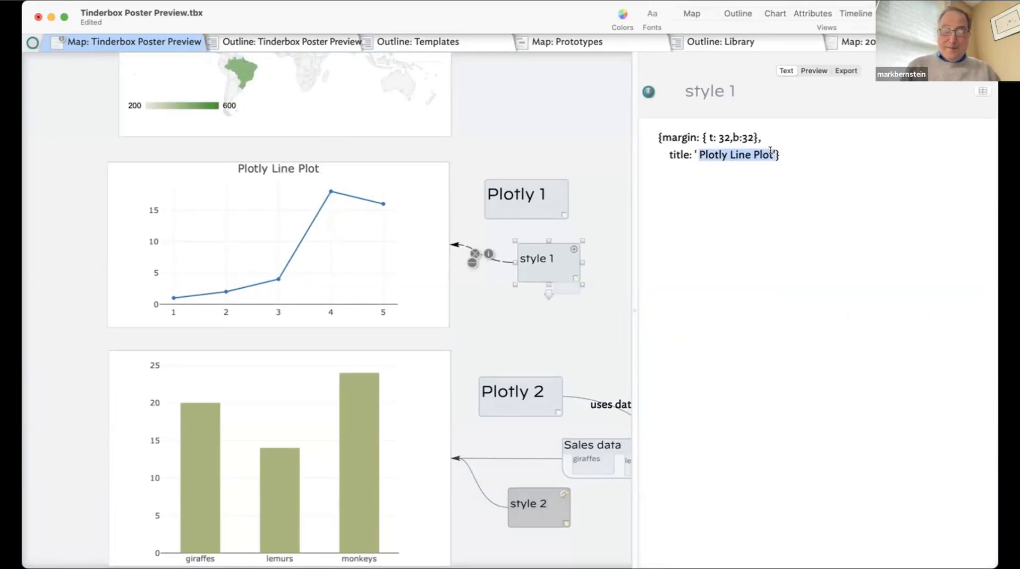
type("Posters")
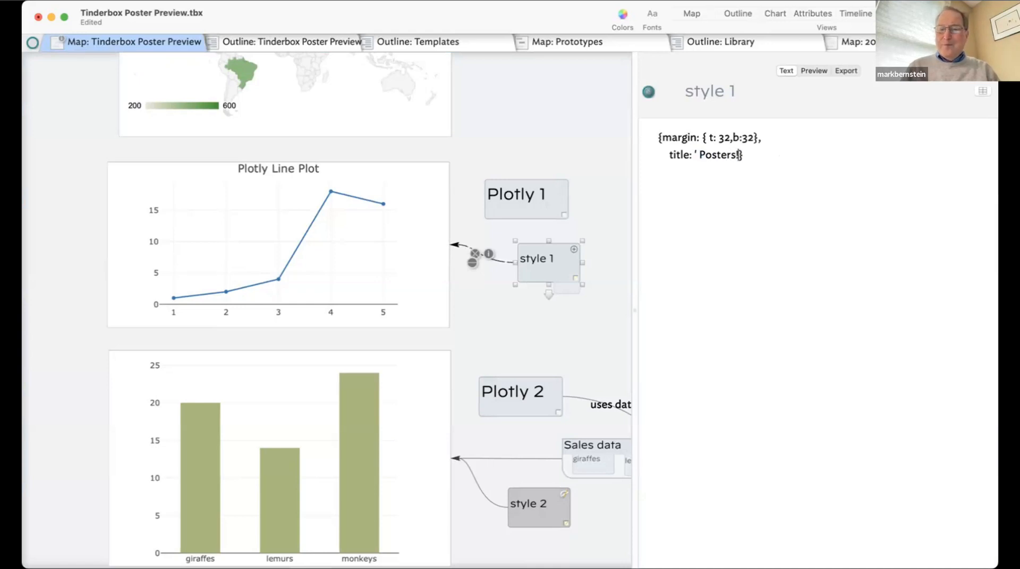
type("!")
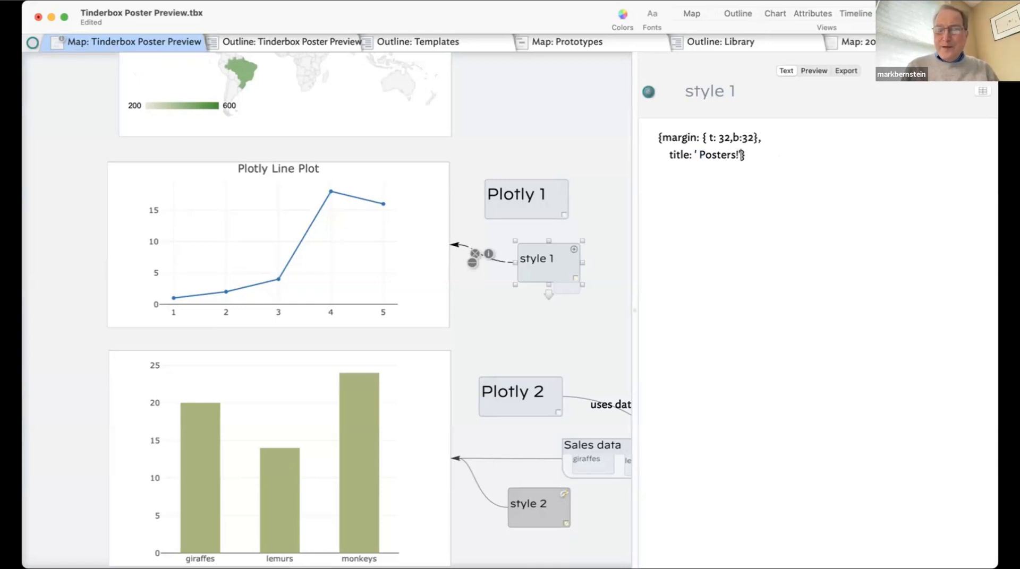
left_click(152, 181)
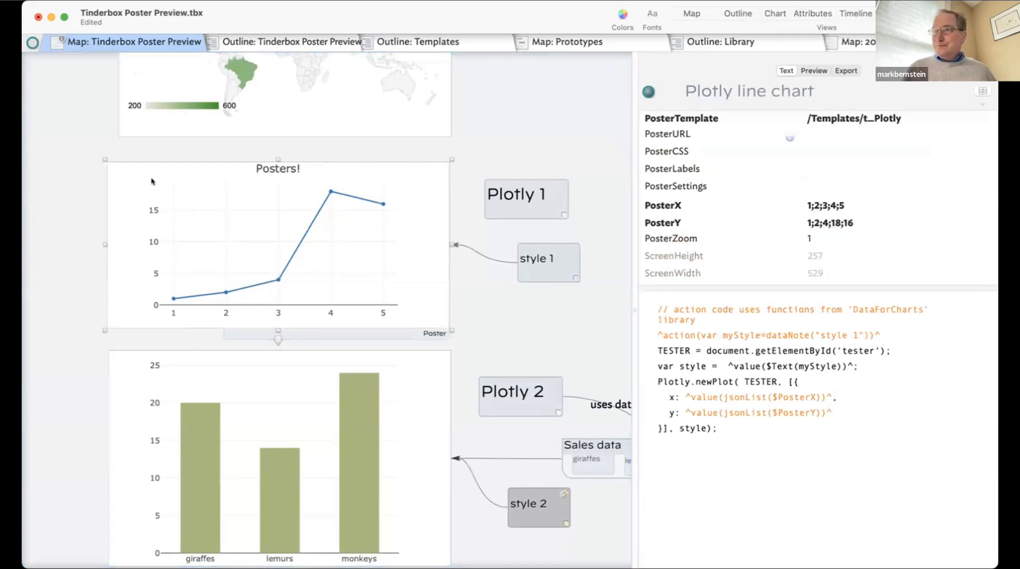
Examine the Plotly 2 bar chart's sources by selecting the Sales data container and the style 2 note
scroll(220, 412, "down", 5)
scroll(219, 413, "right", 2)
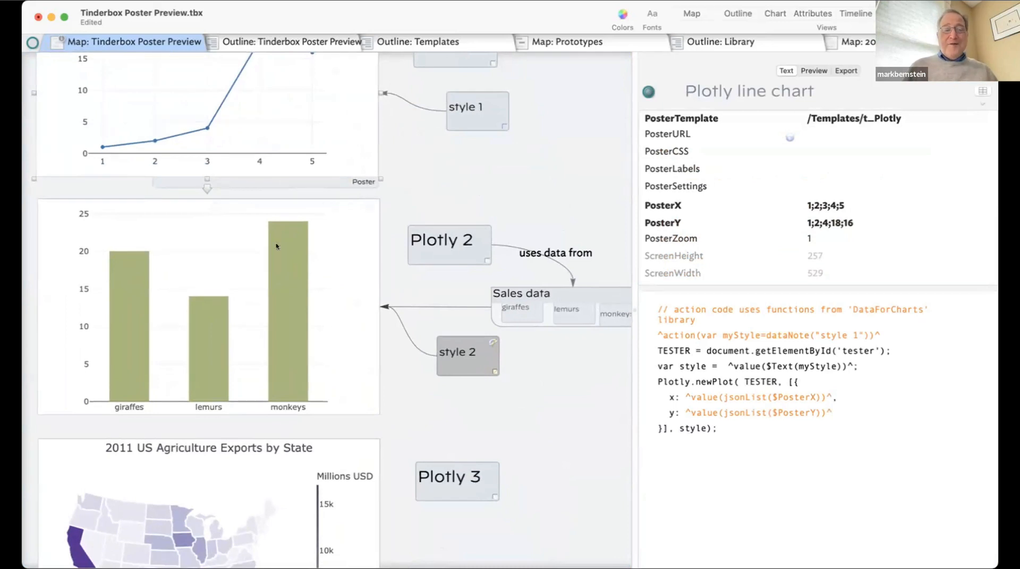
scroll(239, 291, "up", 10)
scroll(239, 291, "left", 1)
scroll(235, 295, "up", 8)
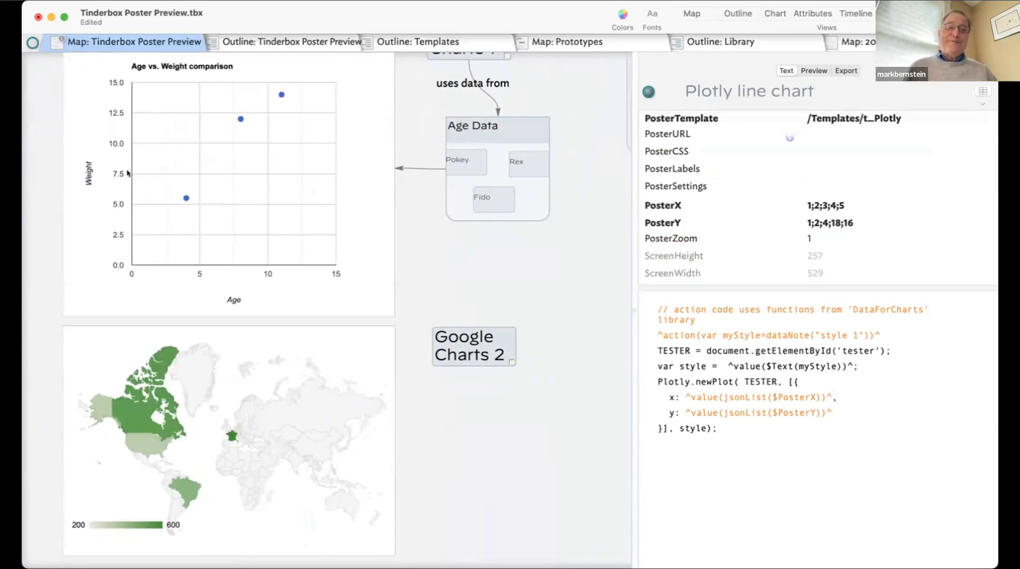
scroll(127, 173, "down", 10)
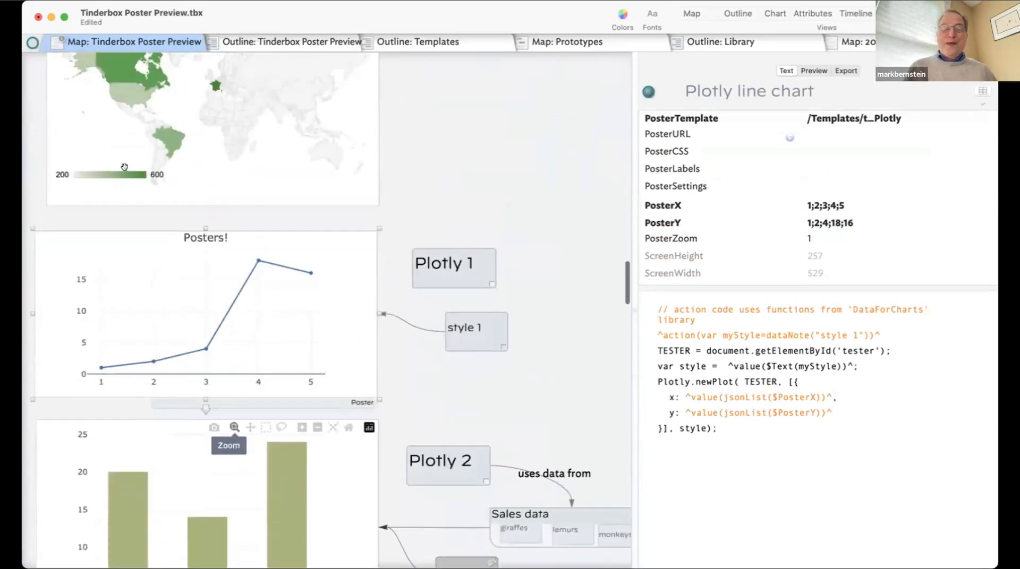
scroll(128, 173, "down", 5)
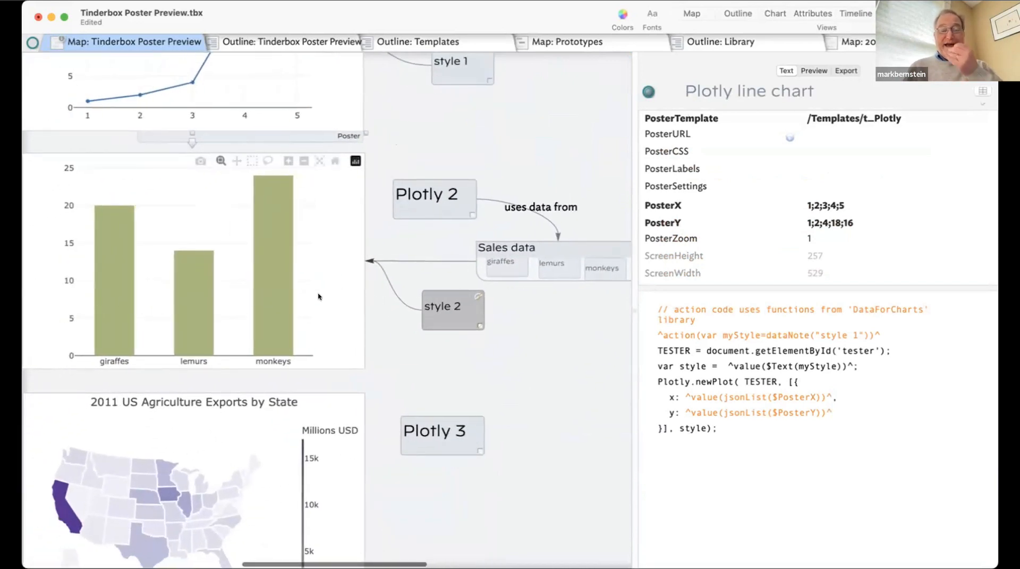
left_click(552, 247)
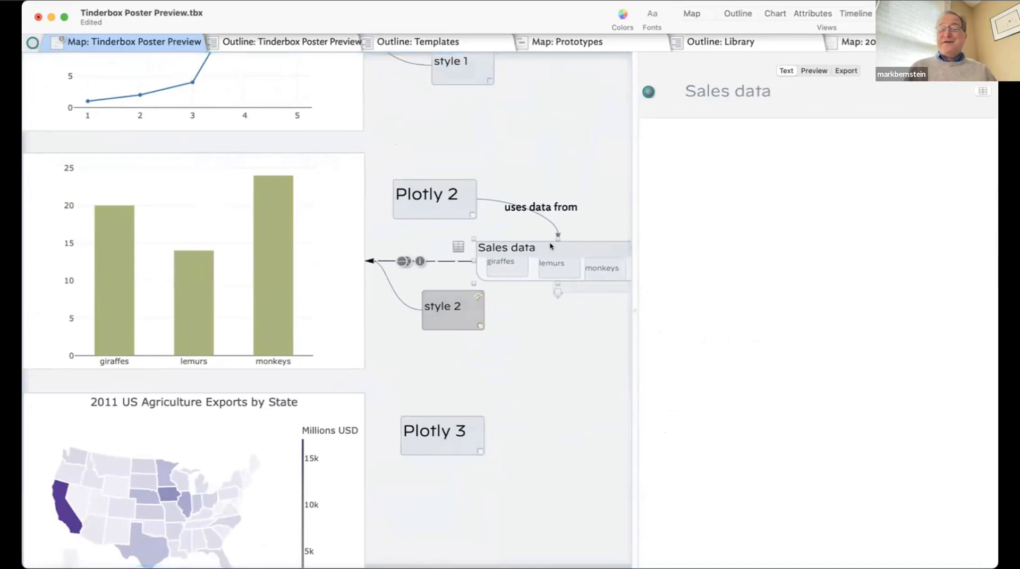
left_click(451, 313)
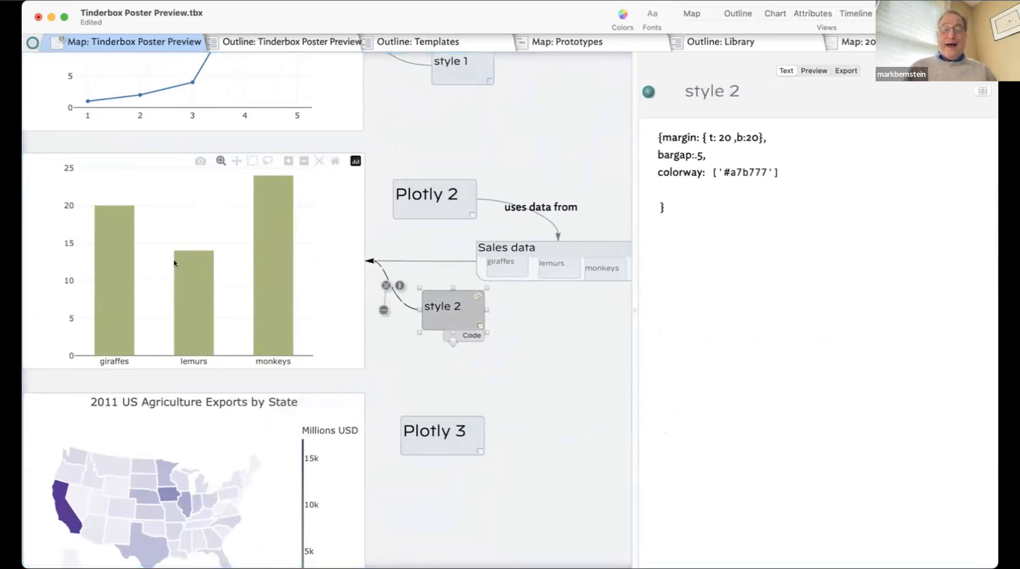
Open the Library outline and highlight the dataNote function in the DataForCharts note
left_click(751, 40)
left_click_drag(564, 267, 488, 152)
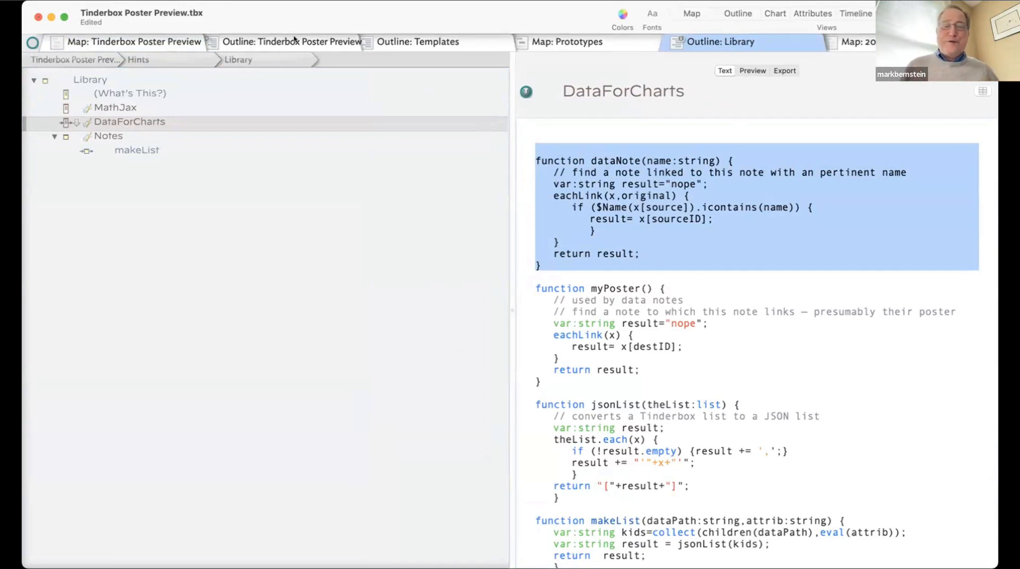
Return to the Tinderbox Poster Preview map and select the Plotly Gauge poster to examine its code
left_click(120, 41)
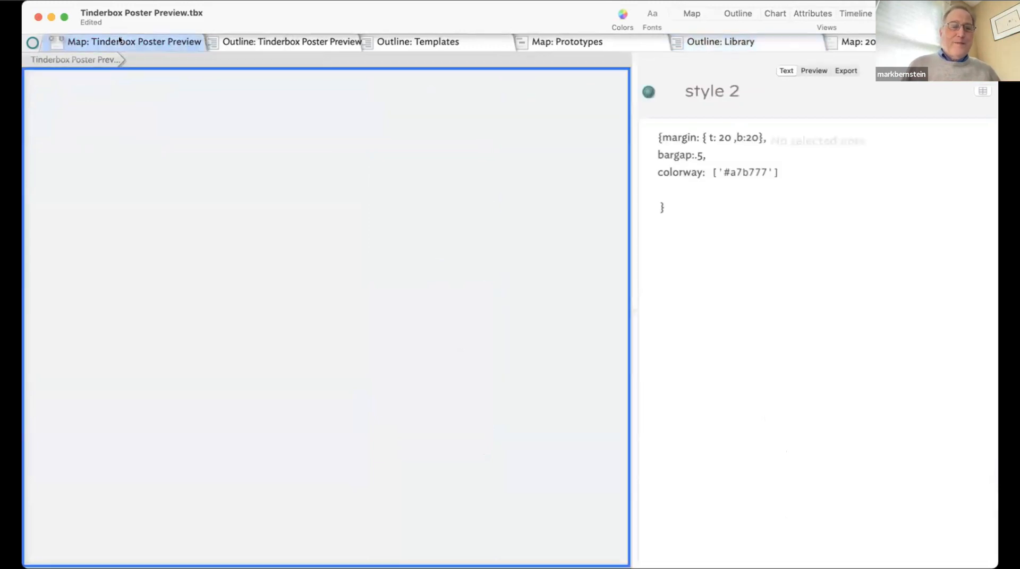
scroll(415, 369, "down", 10)
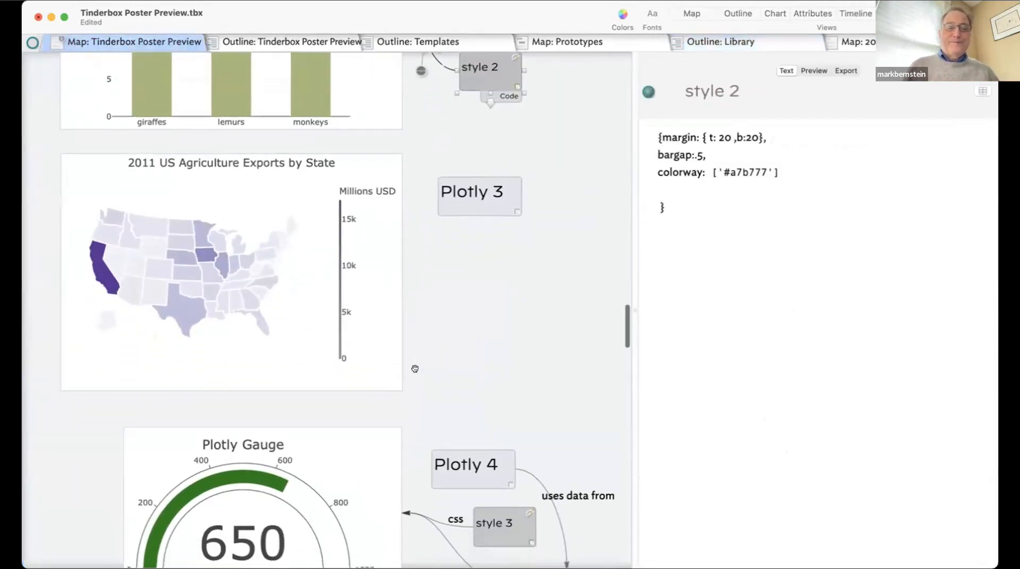
scroll(415, 368, "down", 1)
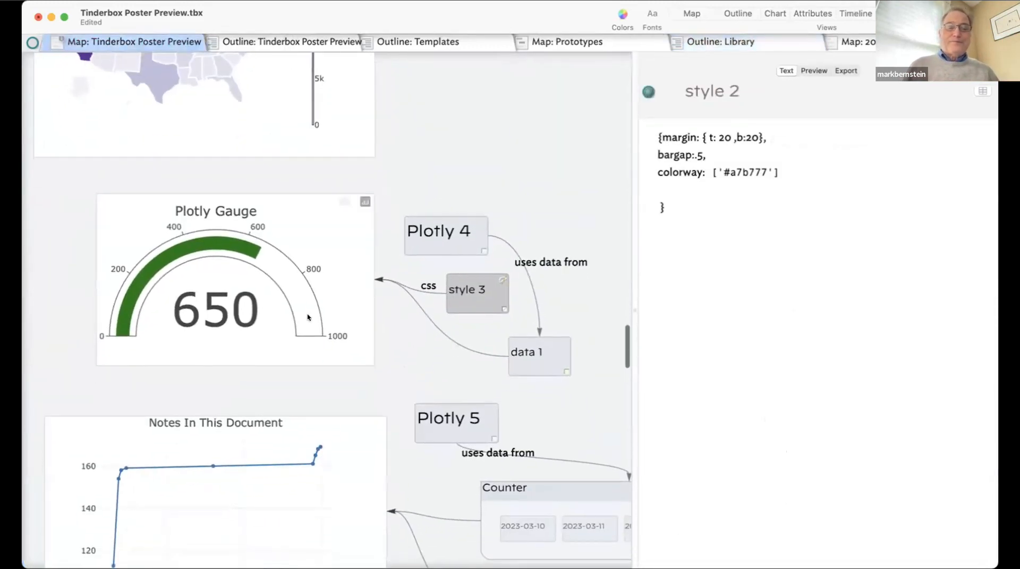
left_click(335, 260)
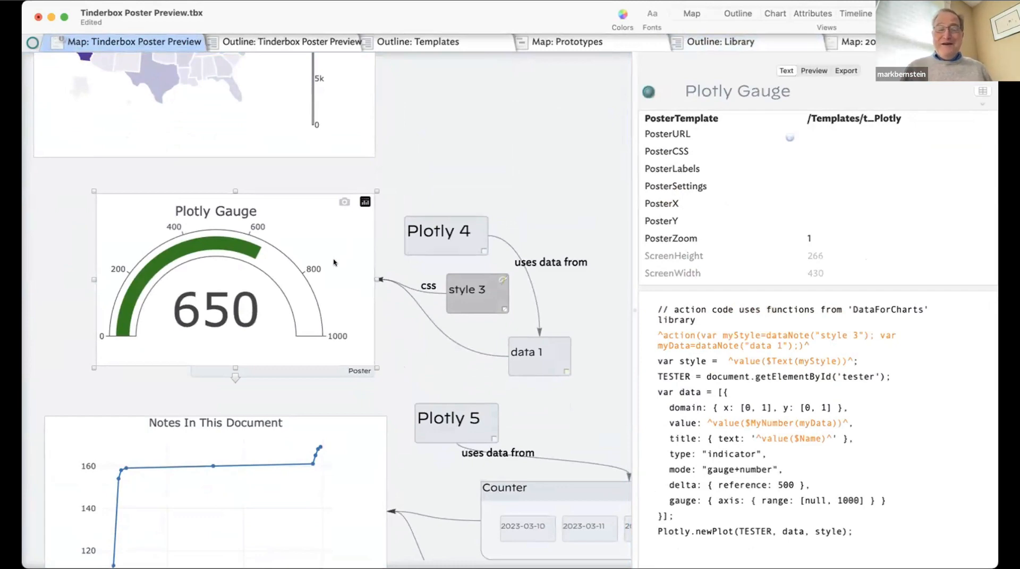
scroll(334, 262, "down", 10)
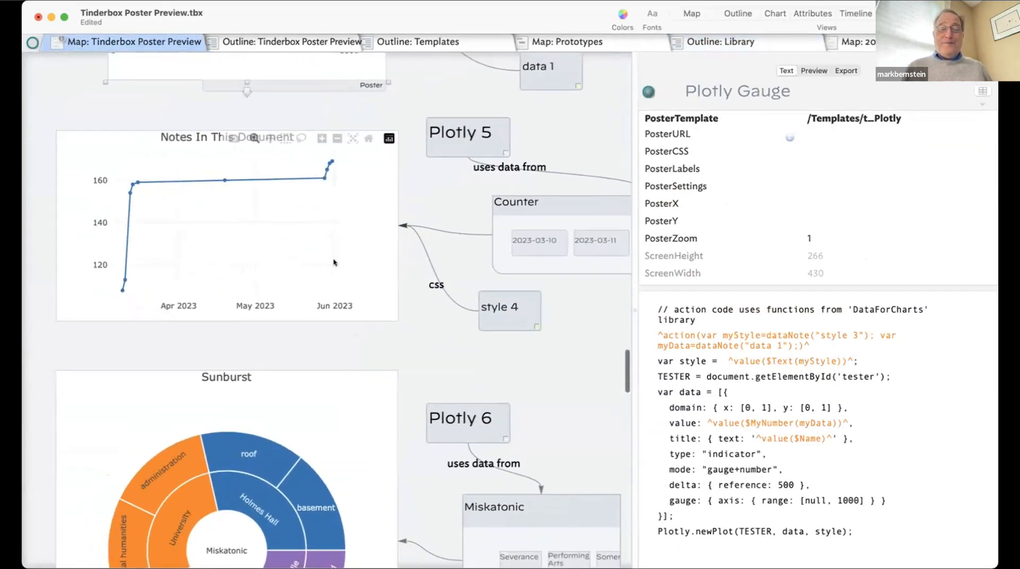
Select the Counter container that supplies the data for the Notes In This Document line chart
scroll(334, 262, "right", 2)
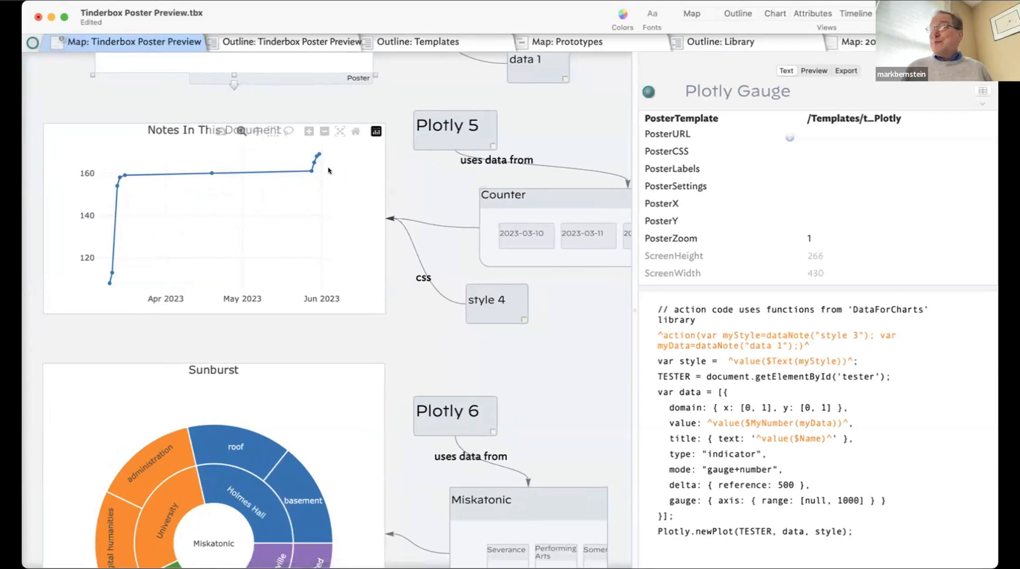
left_click(506, 204)
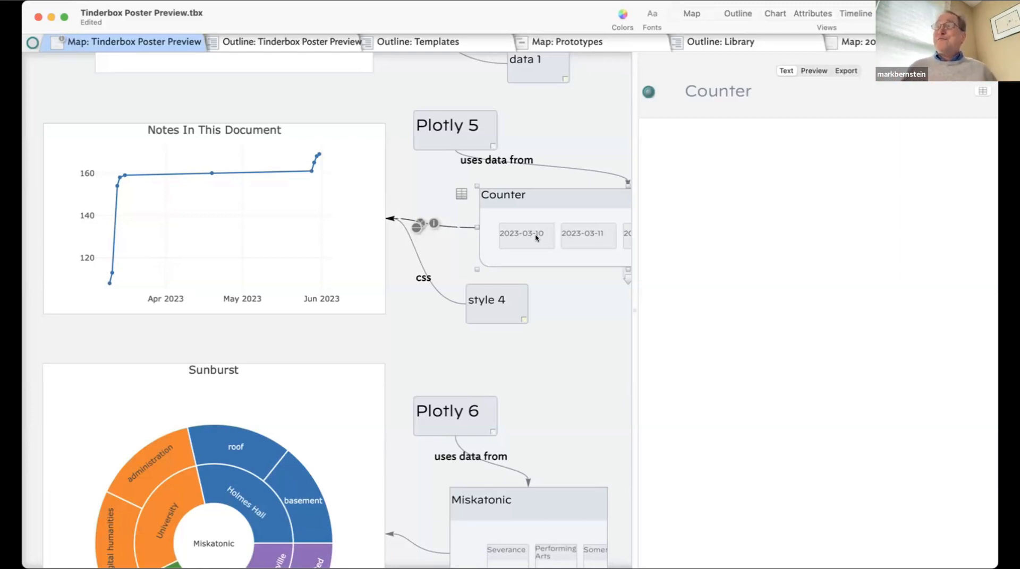
Inspect the segments of the Sunburst chart linked to the Miskatonic container and select its poster to examine the code
scroll(536, 238, "down", 6)
scroll(536, 238, "left", 2)
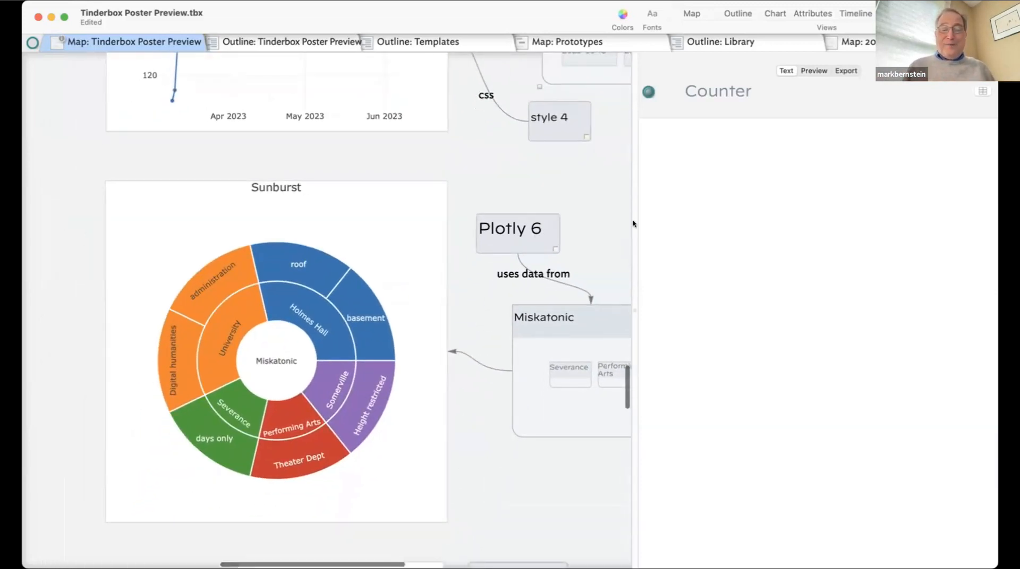
scroll(499, 351, "down", 3)
scroll(499, 350, "right", 3)
scroll(491, 345, "down", 1)
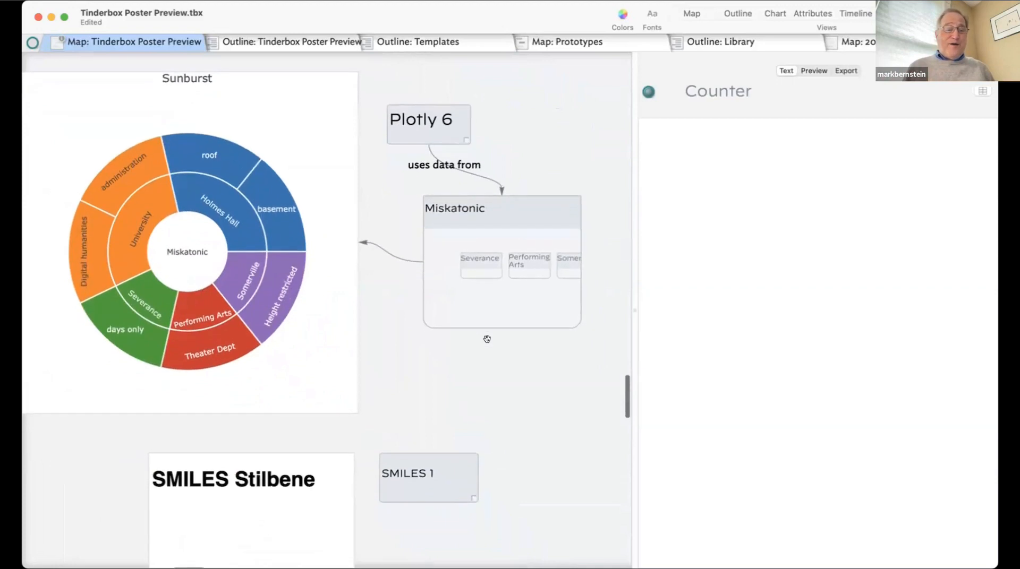
mouse_move(221, 325)
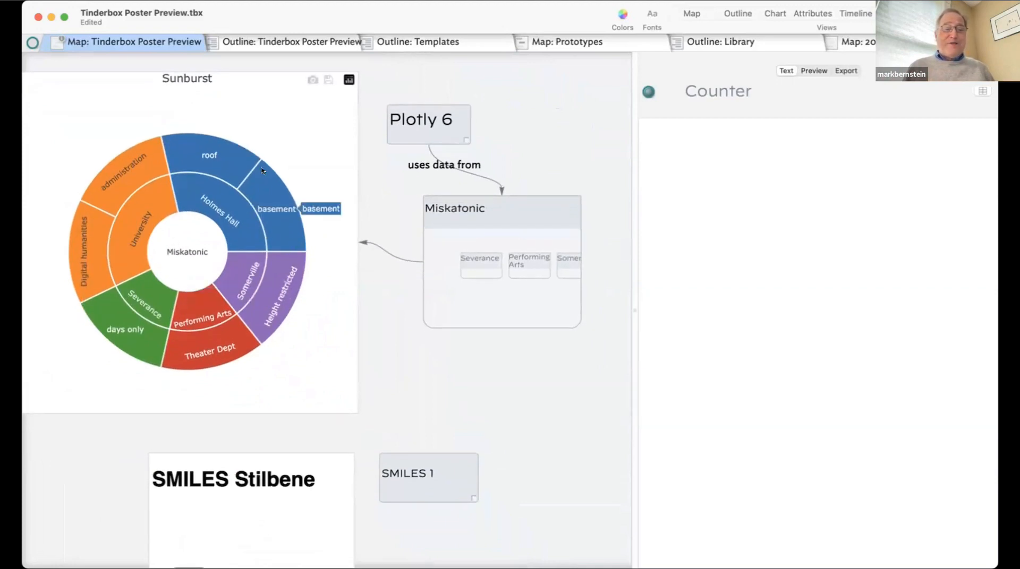
mouse_move(277, 309)
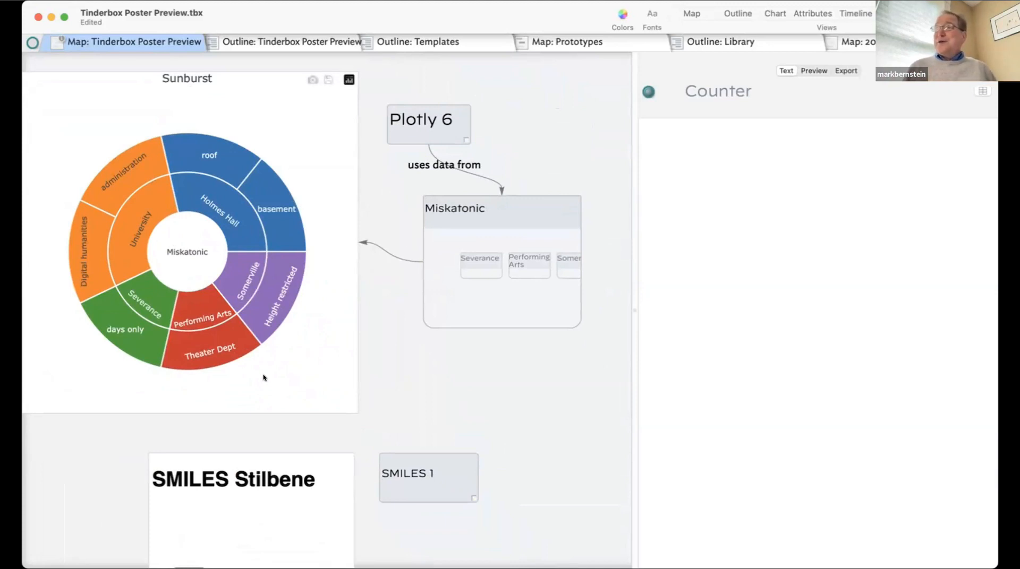
left_click(296, 379)
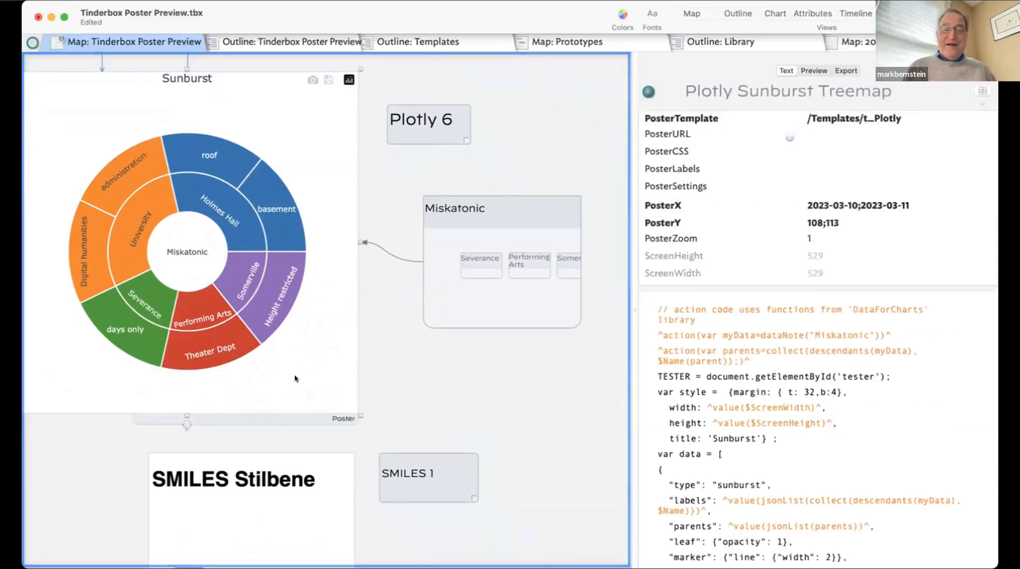
Look over the SMILES molecule posters and select the Cytoscape graph poster below them to examine its code
scroll(296, 379, "down", 10)
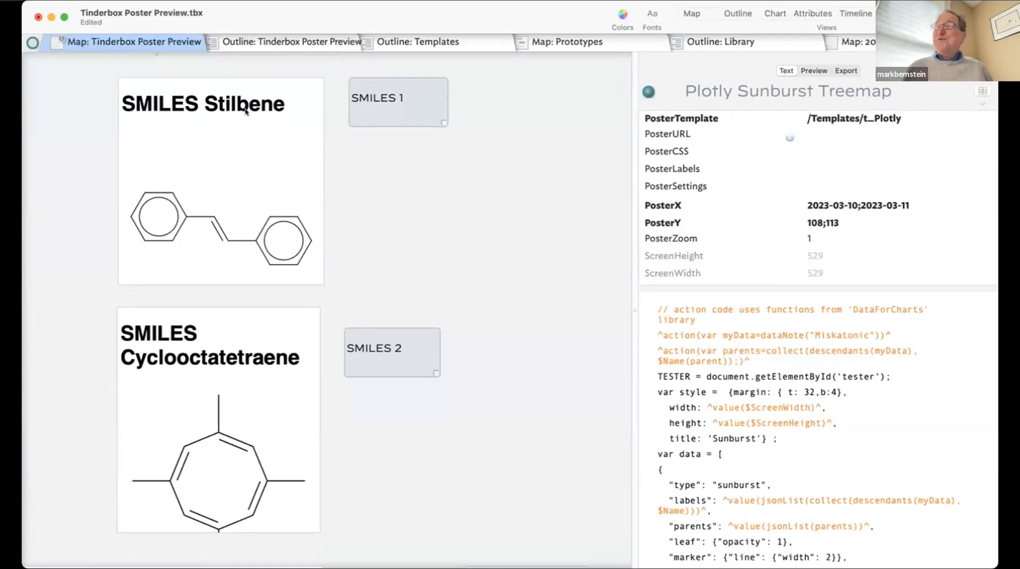
scroll(245, 111, "down", 10)
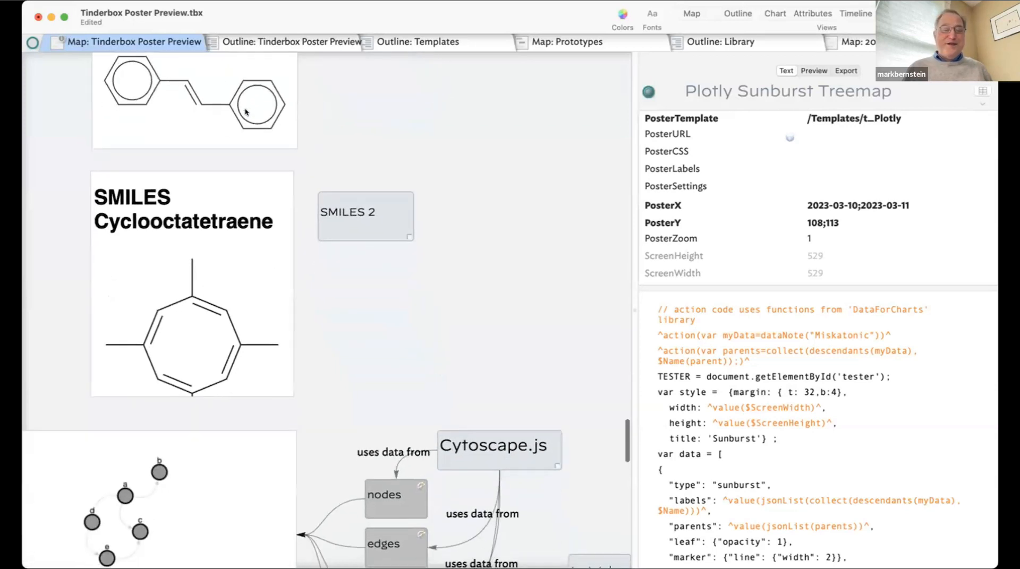
scroll(246, 112, "down", 6)
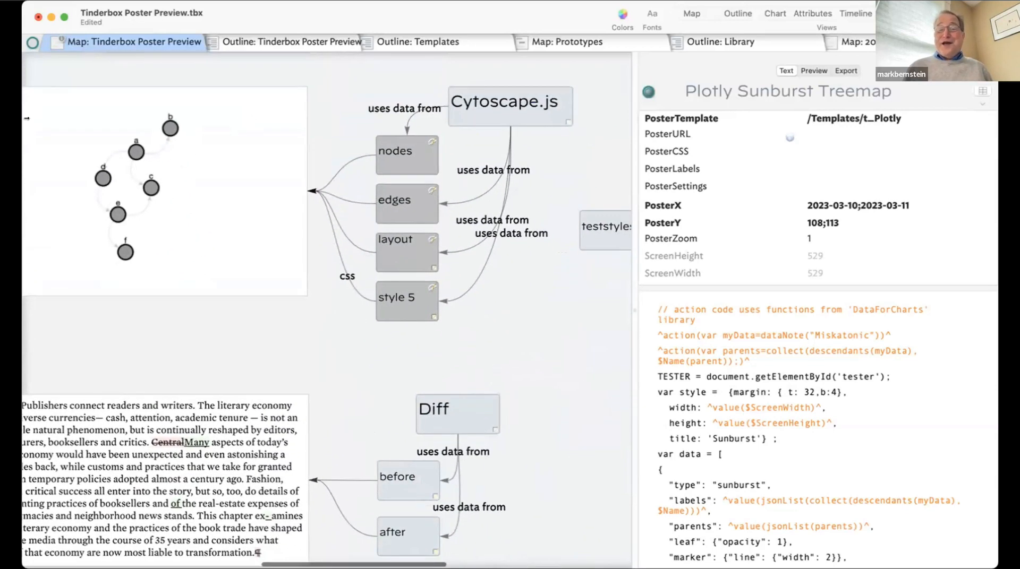
left_click(151, 191)
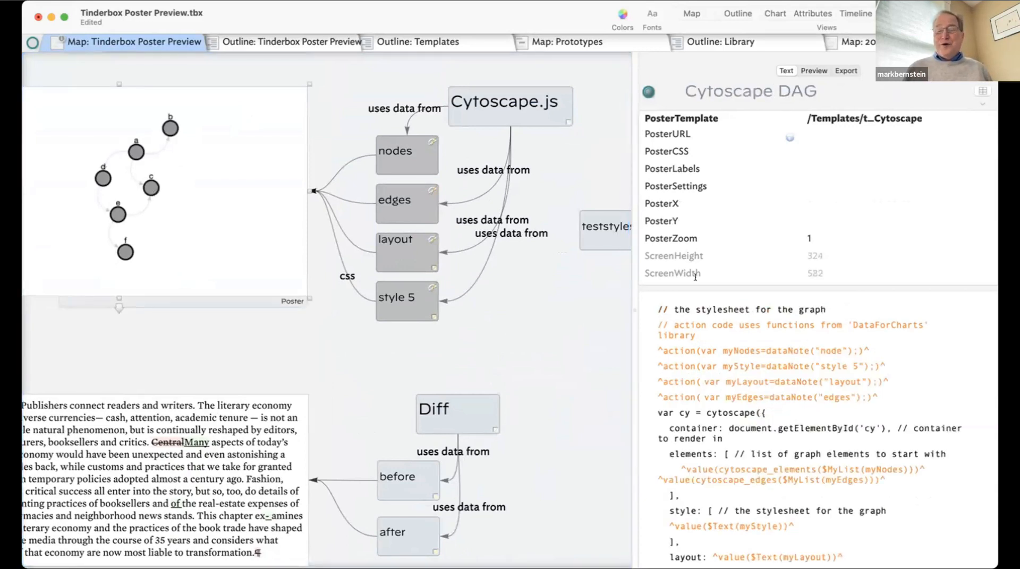
Examine the Cytoscape graph's sources by selecting its nodes, edges, layout and style 5 notes one after another
left_click(410, 157)
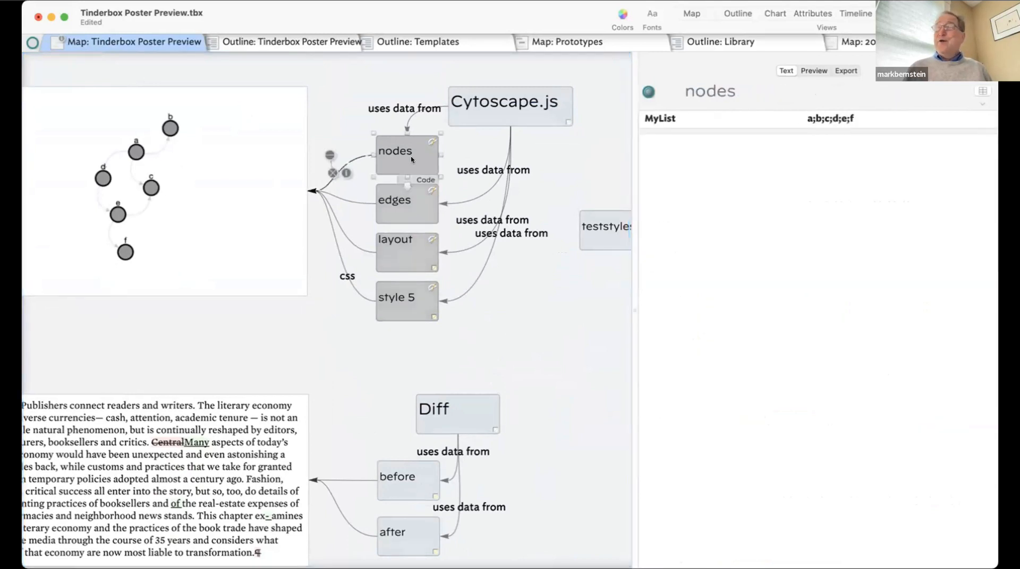
left_click(411, 204)
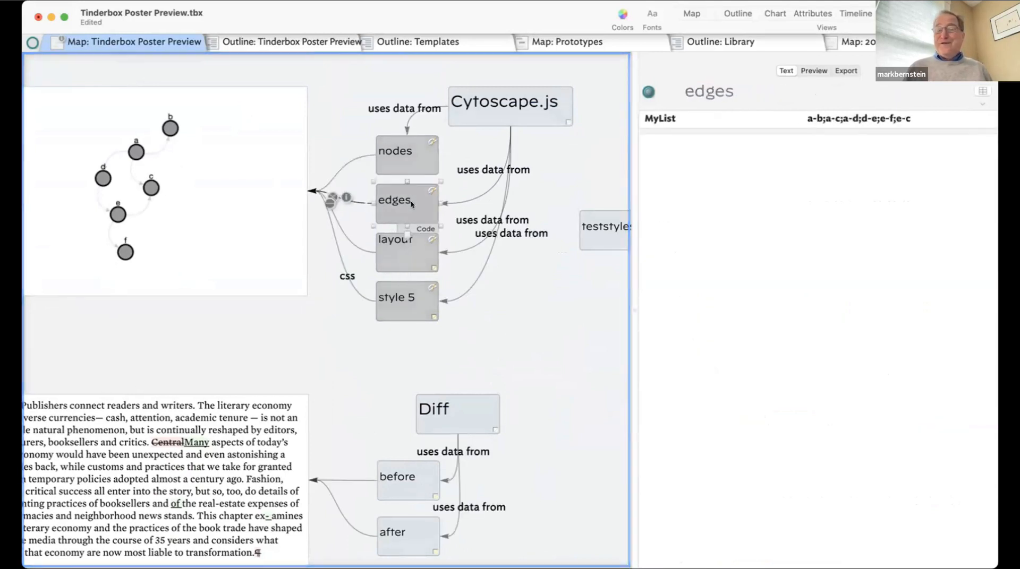
left_click(418, 254)
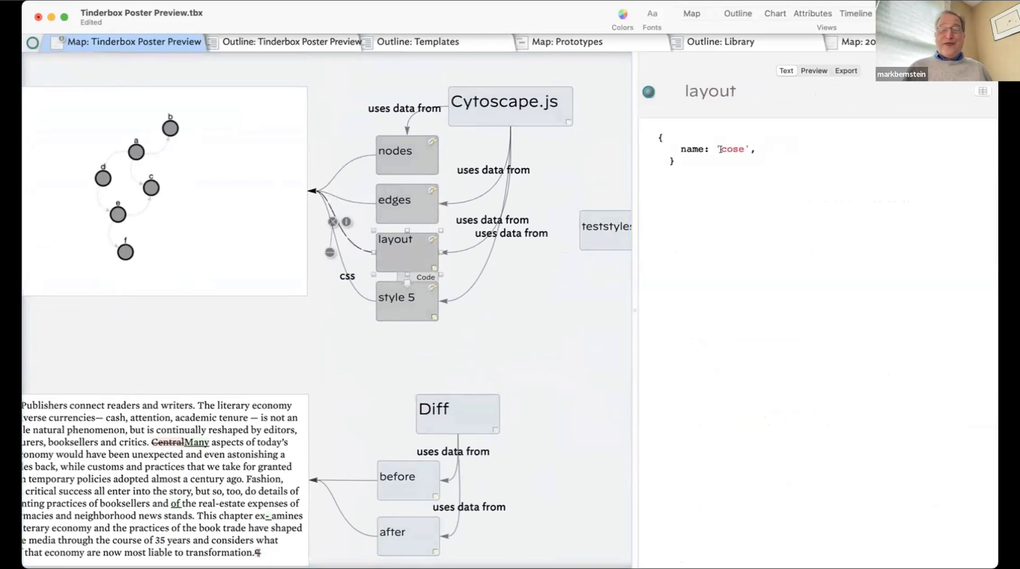
left_click(398, 304)
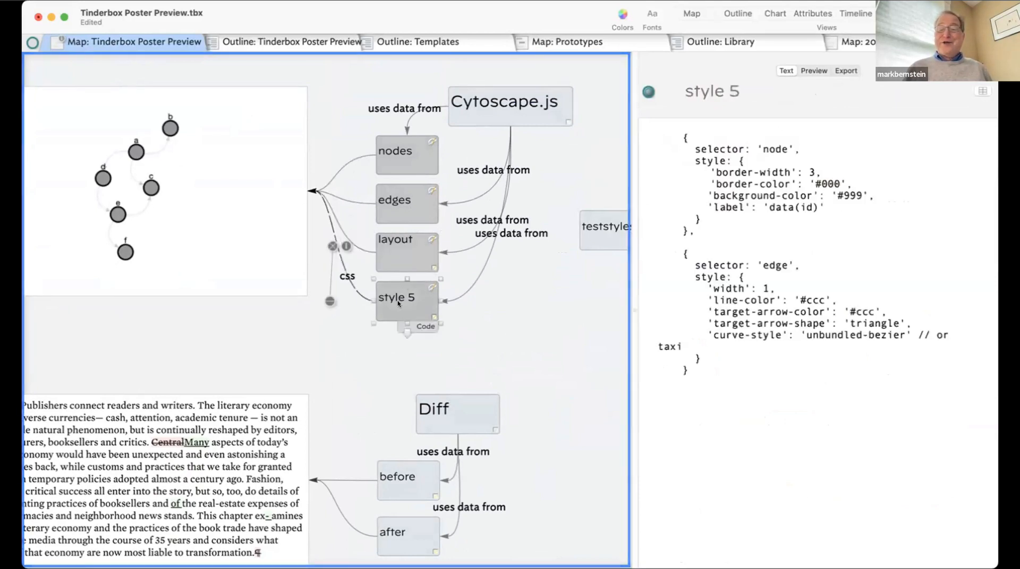